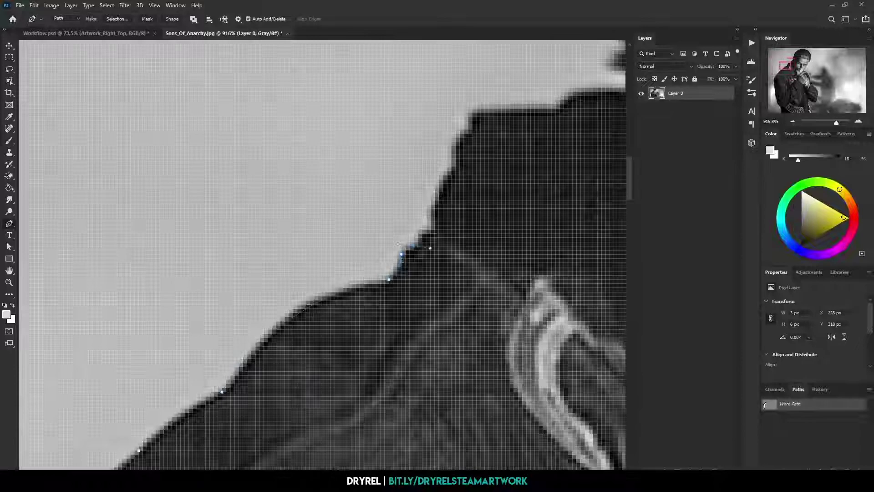
Trace the Pen path along the back hair tufts up toward the top of the head.
left_click_drag(424, 224, 450, 203)
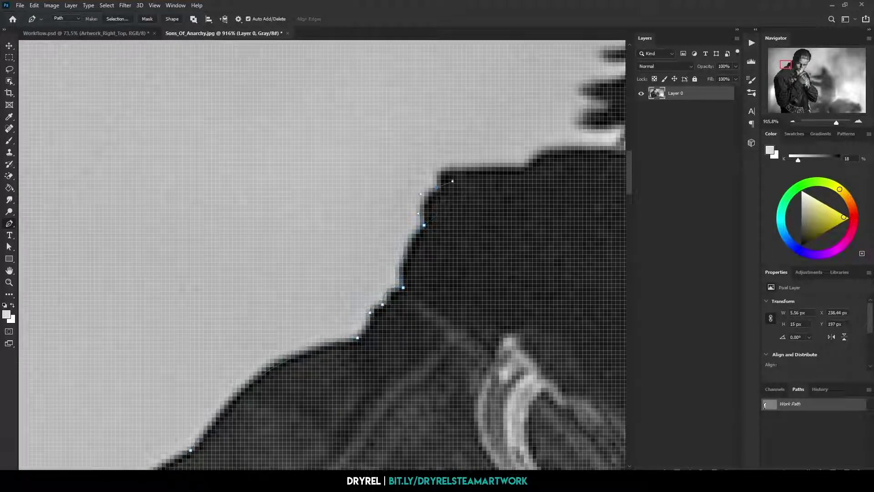
left_click(296, 225)
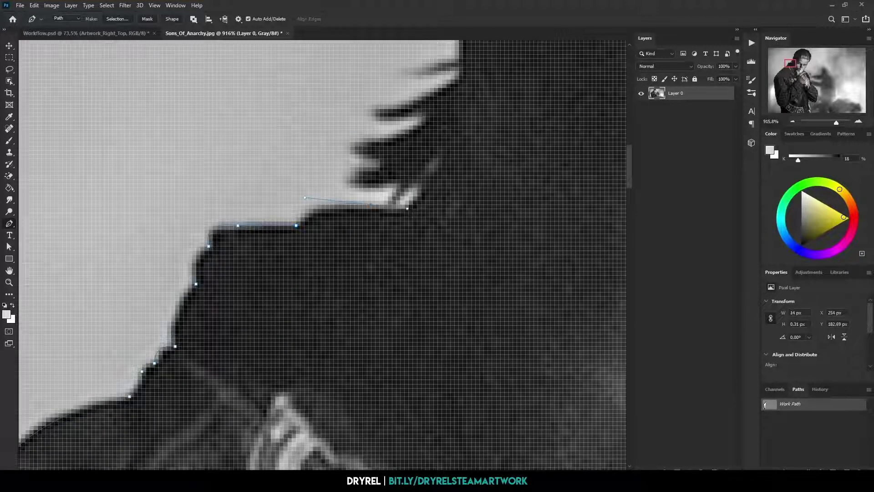
mouse_move(373, 195)
left_mouse_down()
mouse_move(390, 247)
mouse_move(393, 232)
left_mouse_up()
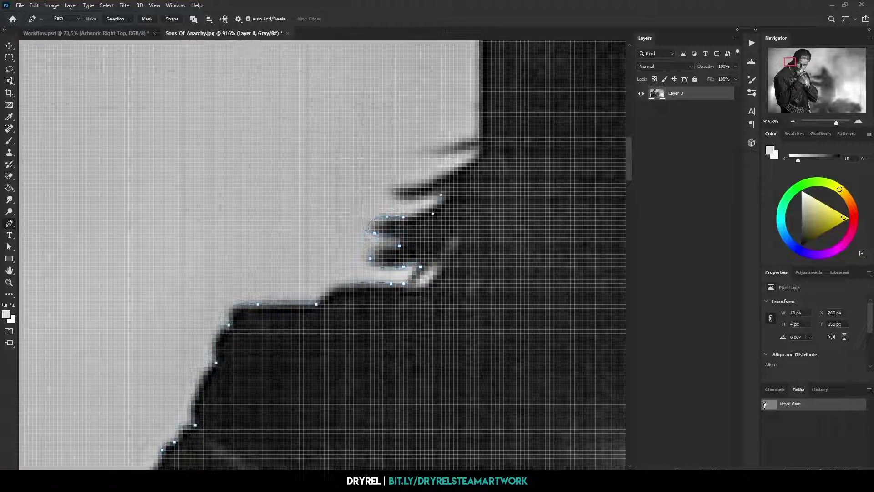
left_click_drag(420, 183, 406, 232)
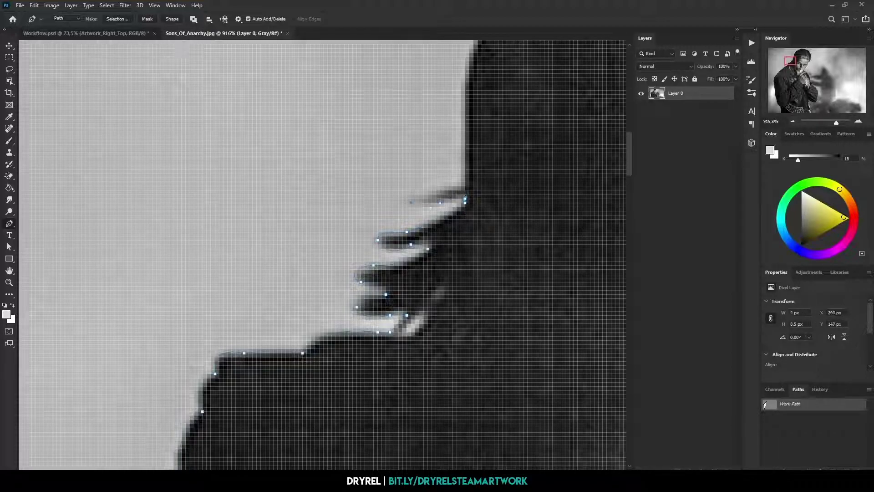
left_click_drag(448, 187, 401, 255)
scroll(401, 255, "down", 5)
Extend the Pen path over the crown of the head.
scroll(302, 236, "up", 3)
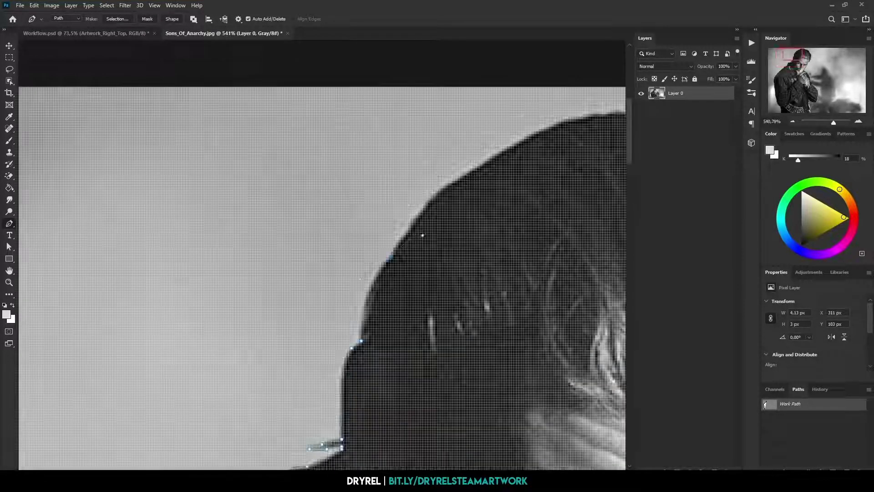
scroll(322, 298, "right", 5)
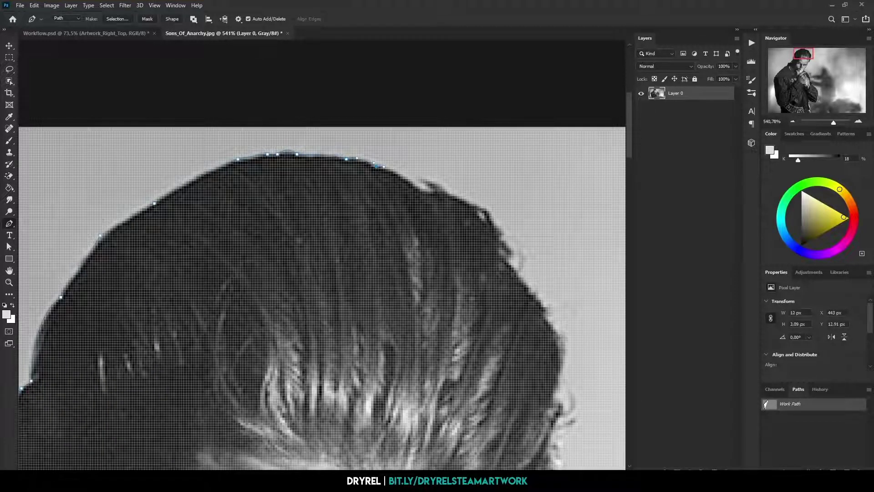
scroll(322, 298, "down", 1)
left_click_drag(462, 208, 389, 135)
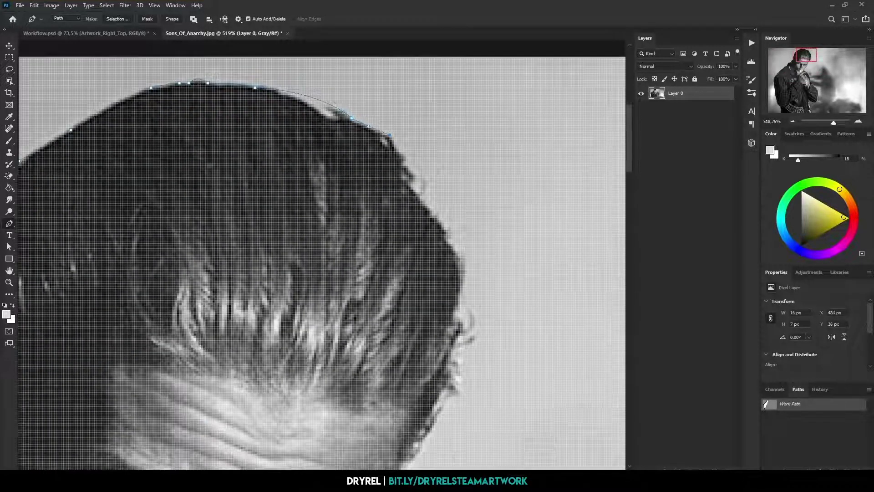
scroll(322, 255, "down", 2)
scroll(322, 255, "down", 2)
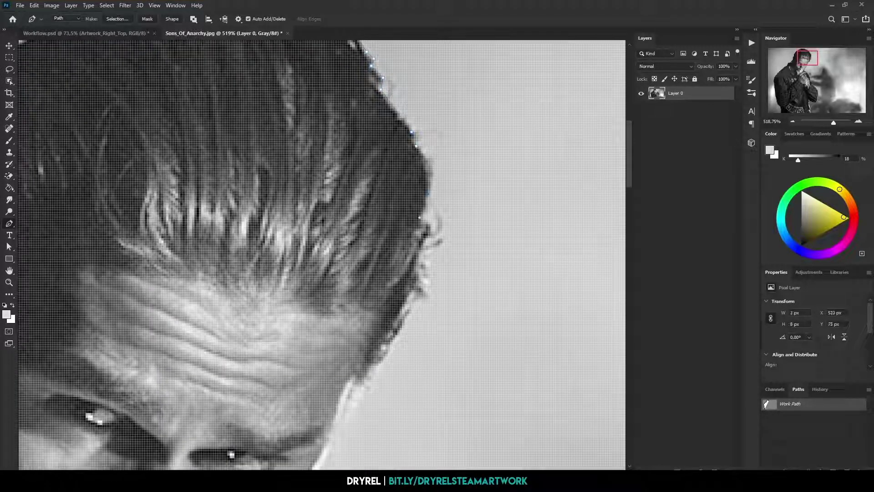
scroll(440, 167, "up", 5)
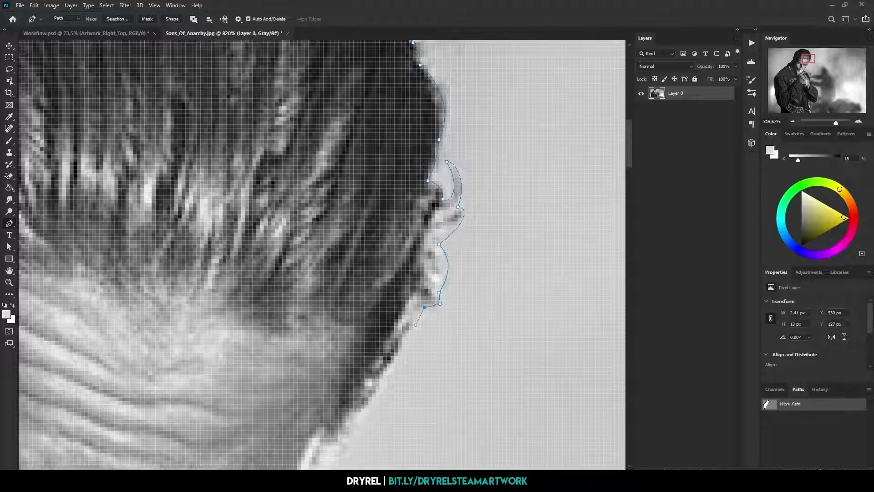
Continue the path down the face profile and around the clasped hands and rings.
scroll(322, 254, "down", 3)
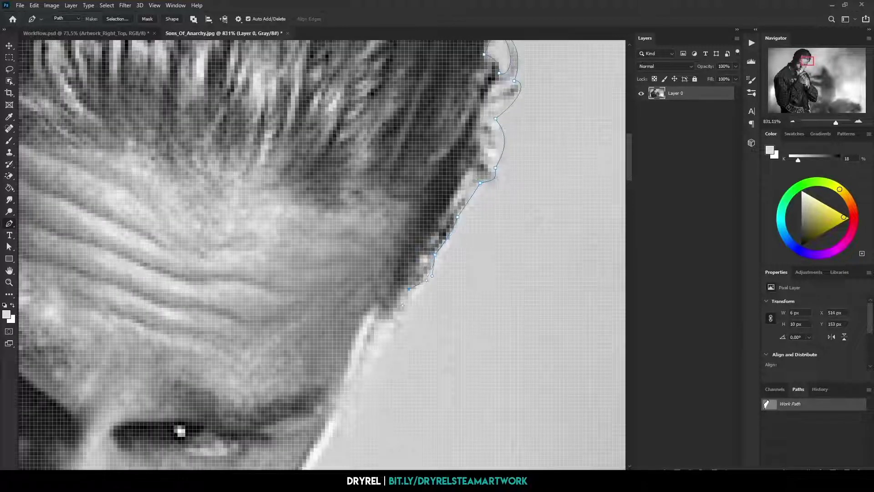
scroll(437, 240, "down", 2)
scroll(457, 229, "down", 5)
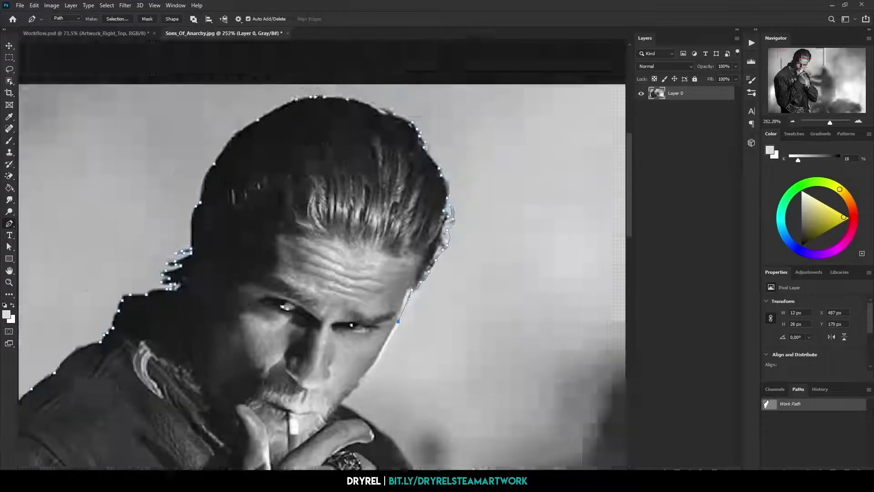
scroll(458, 188, "up", 3)
scroll(435, 227, "down", 3)
scroll(410, 233, "up", 3)
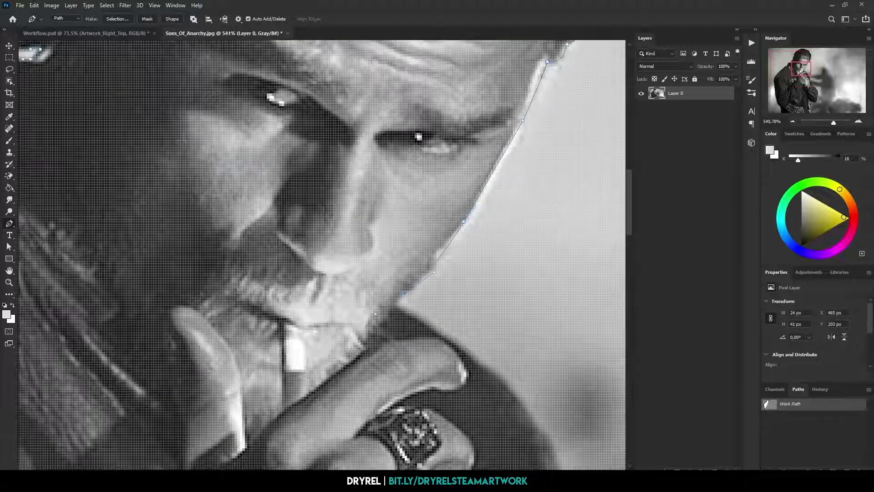
scroll(391, 237, "down", 2)
scroll(374, 240, "up", 1)
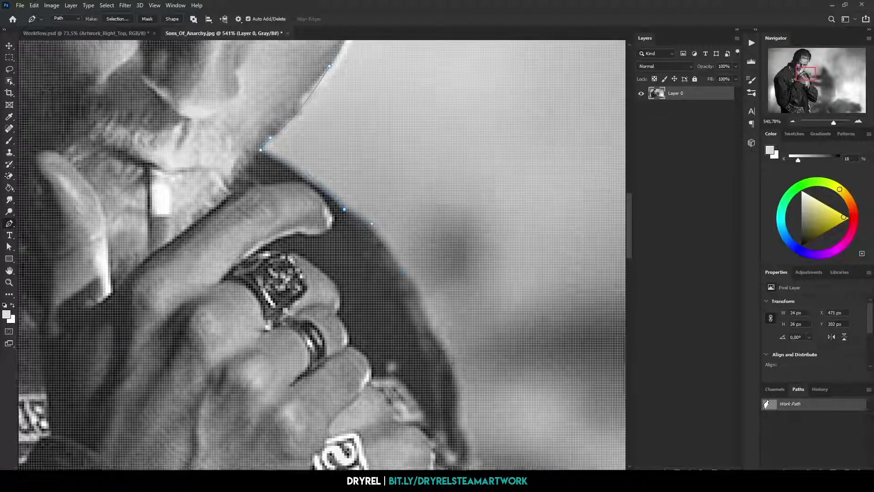
scroll(318, 255, "down", 3)
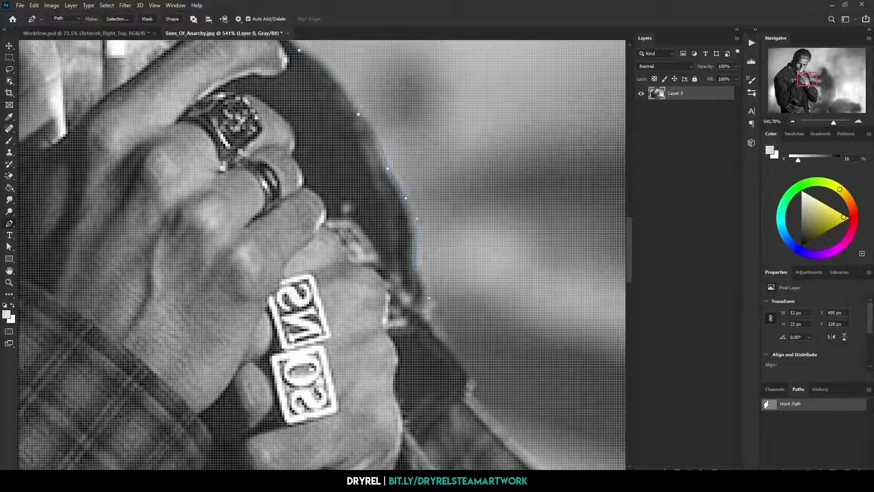
scroll(423, 296, "down", 2)
scroll(392, 210, "up", 3)
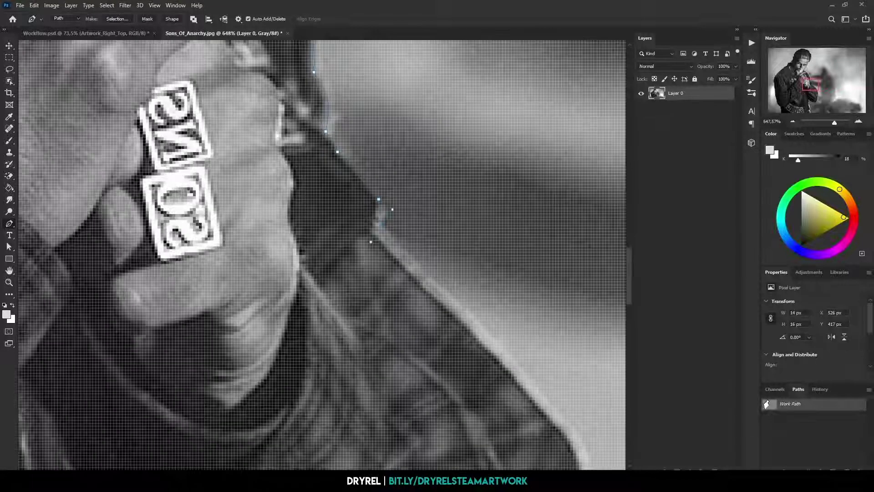
scroll(482, 326, "down", 5)
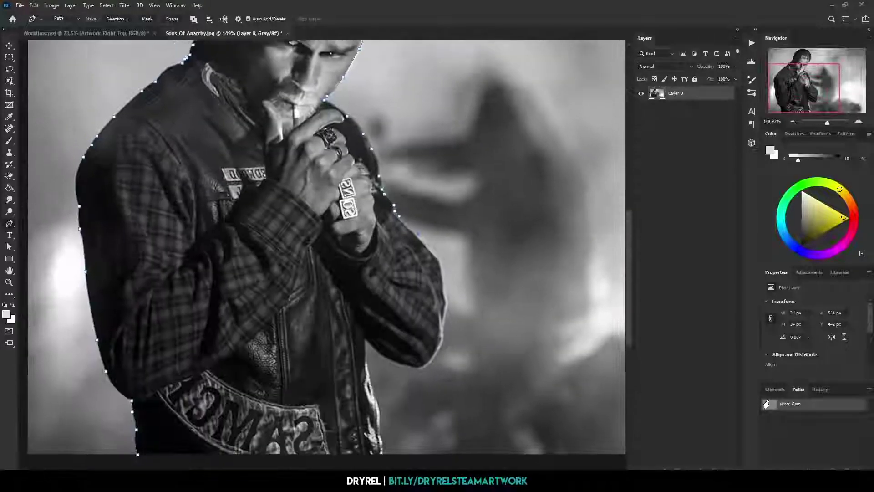
Carry the Pen path past the rings and down the jacket sleeve edge.
scroll(418, 234, "up", 5)
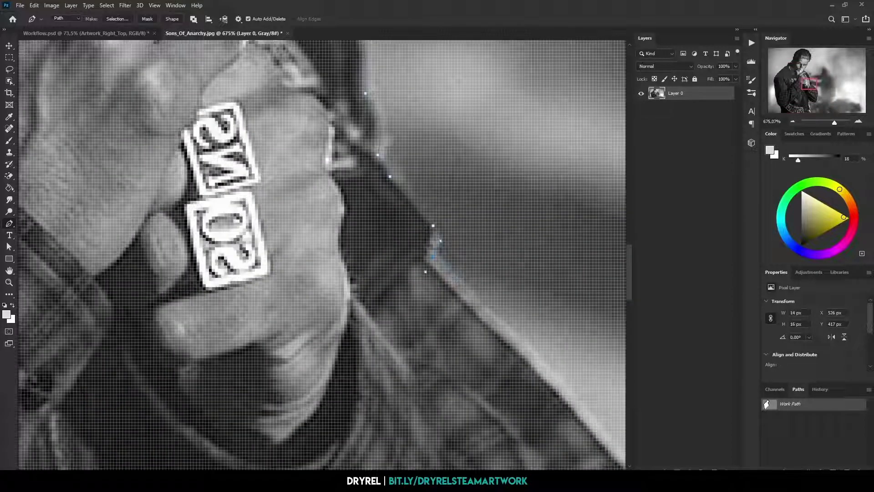
left_click_drag(440, 241, 266, 72)
scroll(400, 234, "down", 4)
scroll(387, 214, "up", 4)
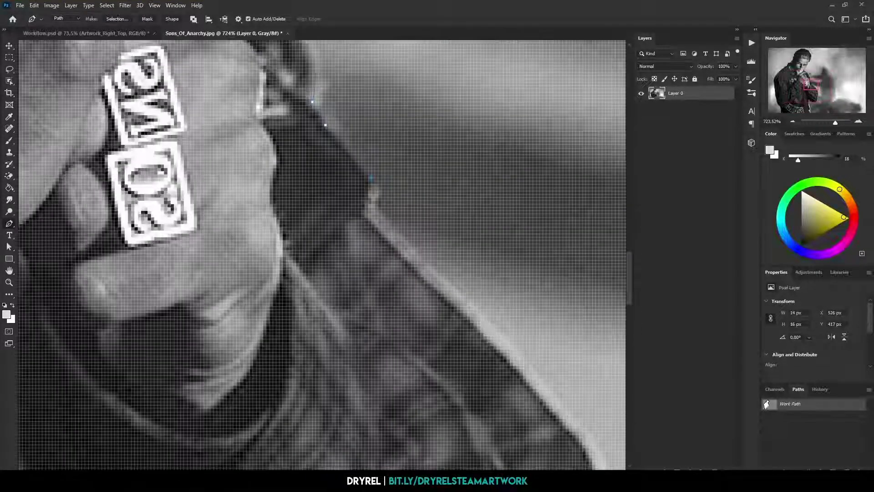
left_click_drag(364, 218, 246, 39)
left_click_drag(388, 176, 405, 200)
left_click_drag(410, 273, 373, 172)
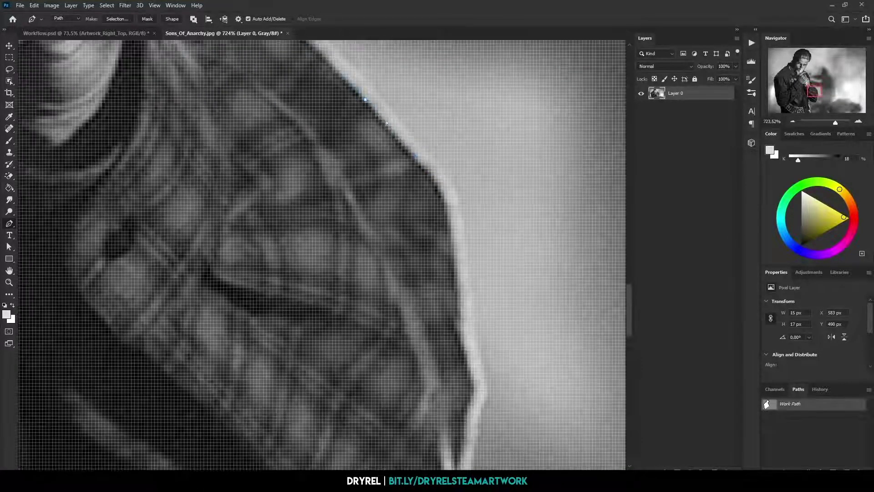
left_click_drag(450, 218, 419, 76)
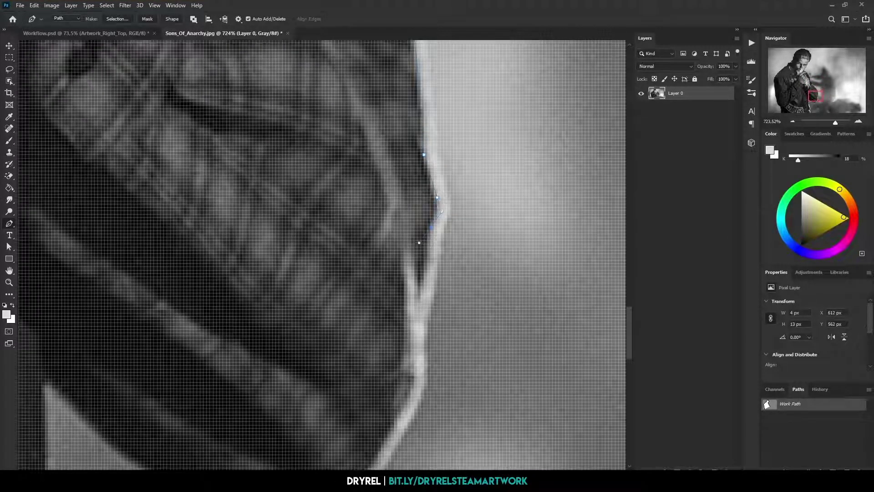
Finish the path under the sleeve to the image's bottom edge, then fit the image on screen.
left_click_drag(414, 328, 414, 110)
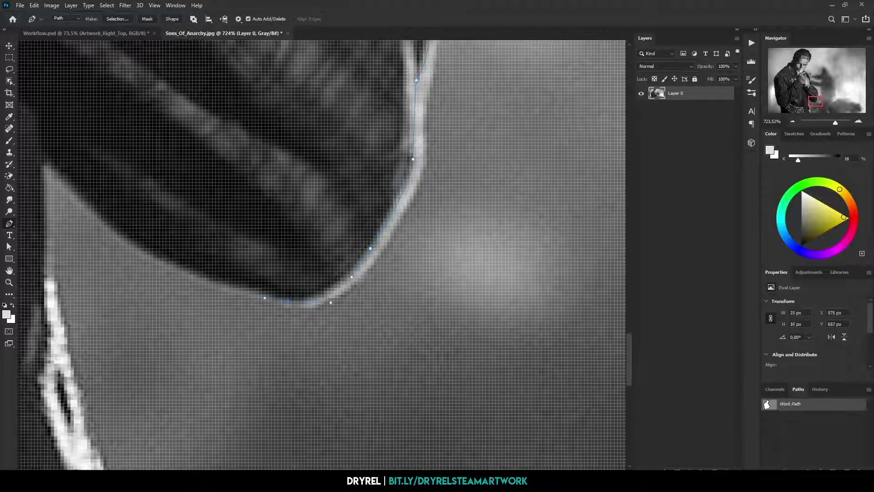
left_click_drag(319, 228, 513, 260)
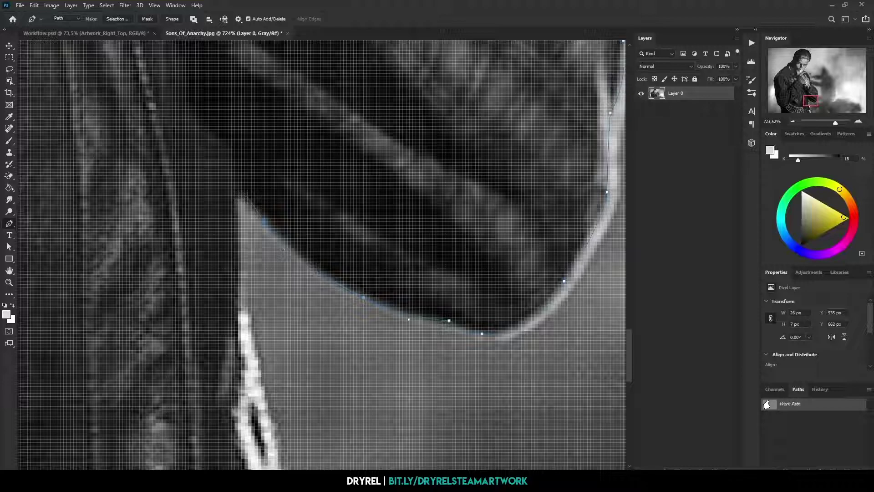
left_click_drag(410, 273, 478, 160)
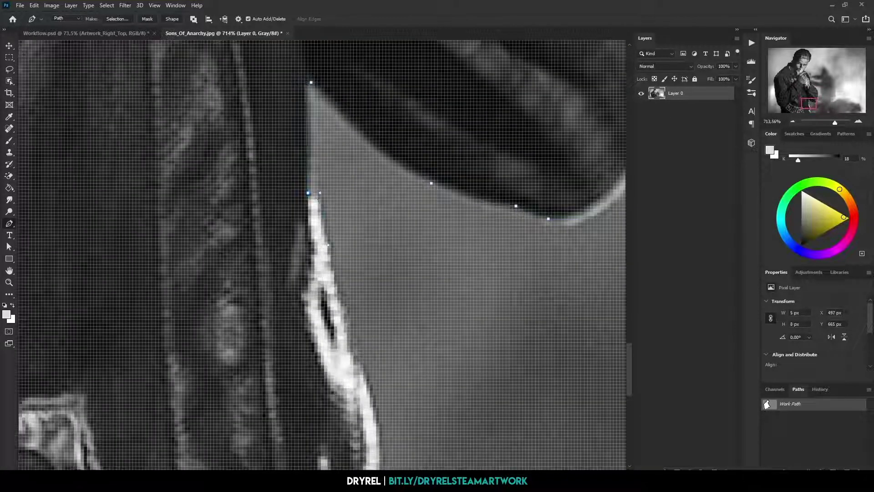
left_click_drag(393, 443, 382, 267)
left_click_drag(364, 319, 360, 205)
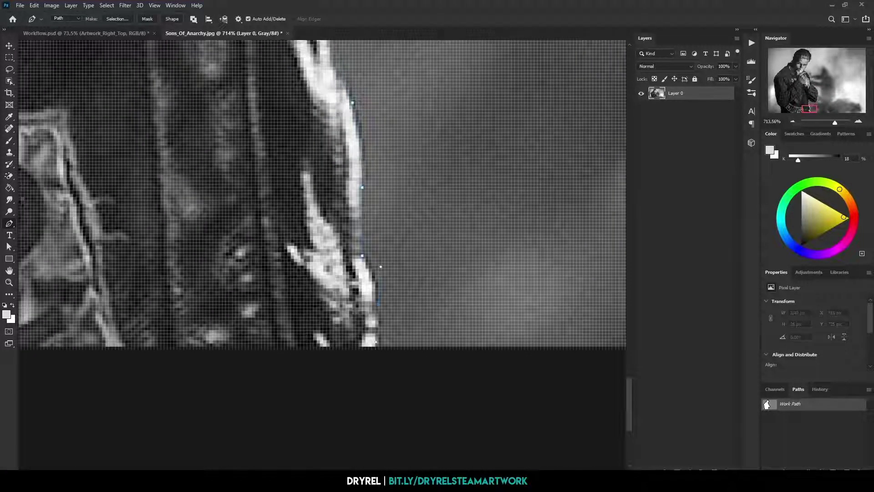
key("ctrl+0")
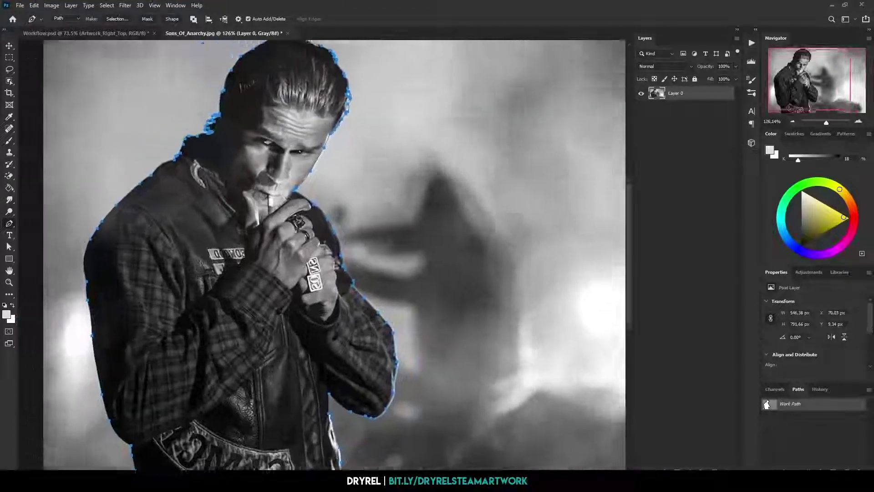
Load the Character path as a selection and split it into separate figure and background layers.
scroll(390, 282, "up", 2)
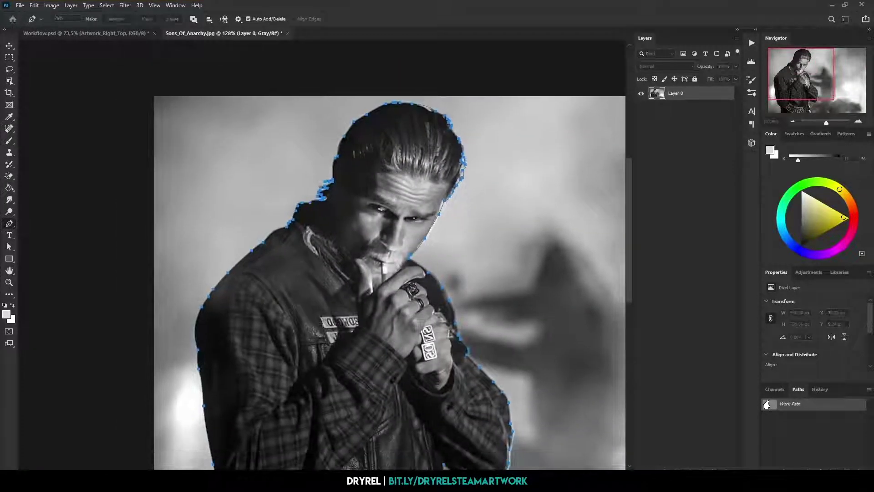
left_click(767, 404, "ctrl")
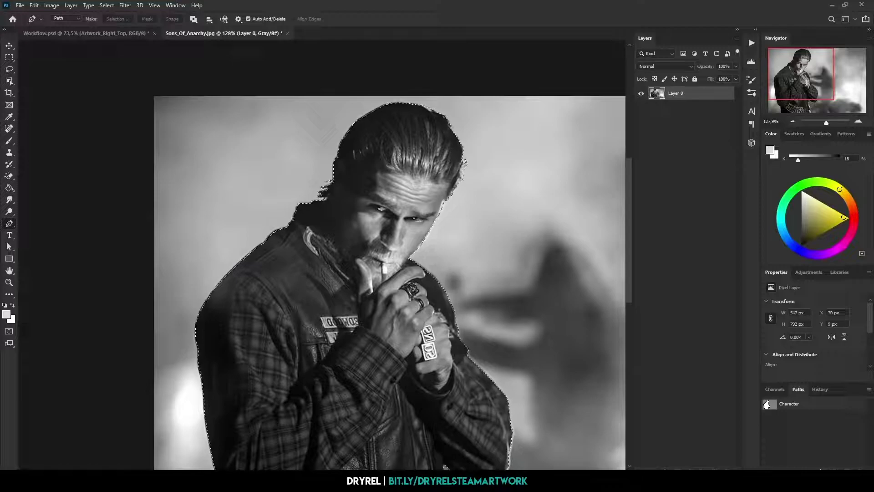
key("ctrl+j")
type("BG")
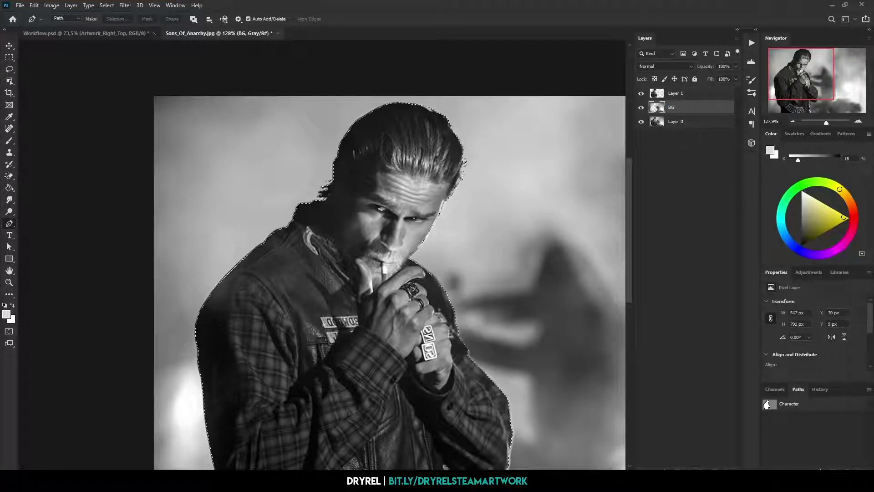
Save the image as a Photoshop PSD document.
key("ctrl+s")
key("v")
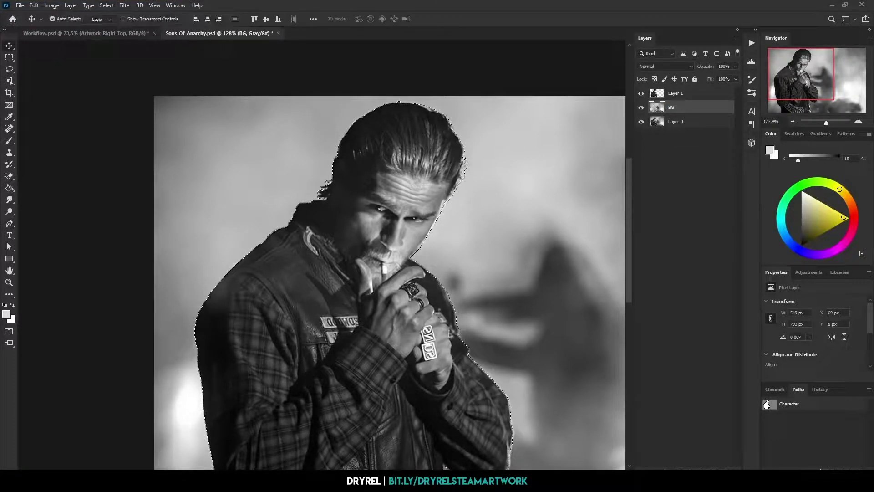
key("m")
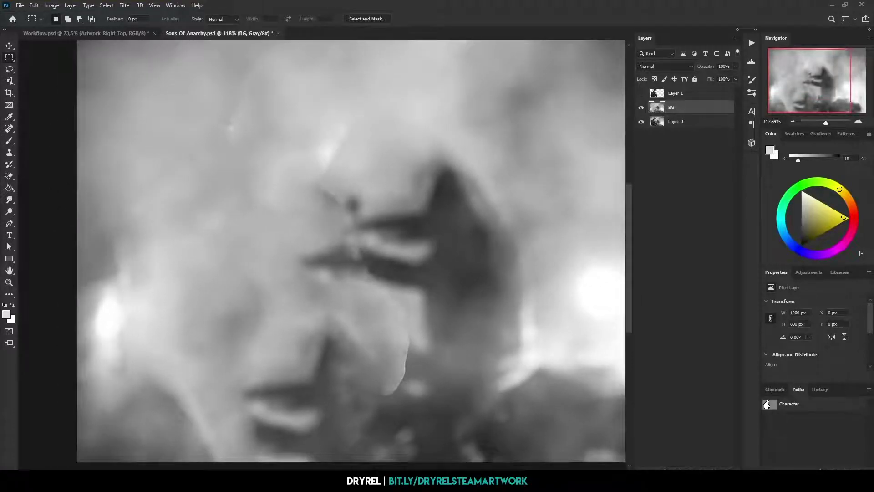
key("l")
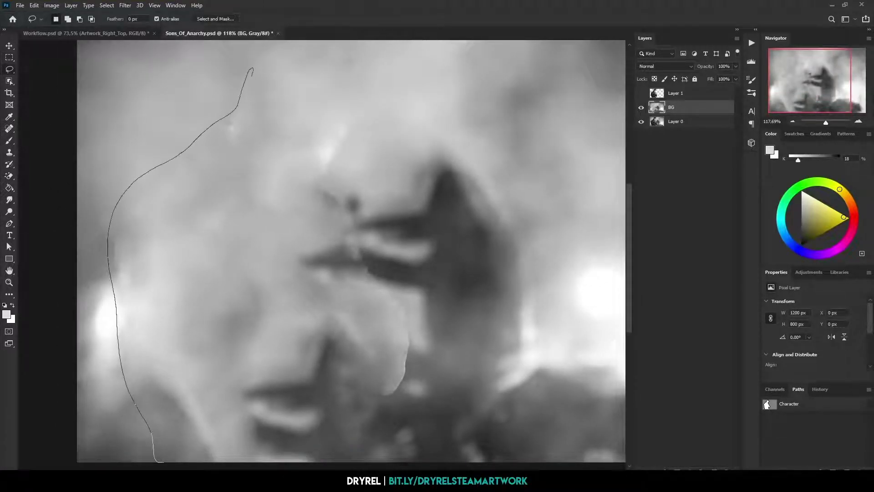
left_click_drag(157, 461, 137, 456)
left_click_drag(326, 455, 344, 267)
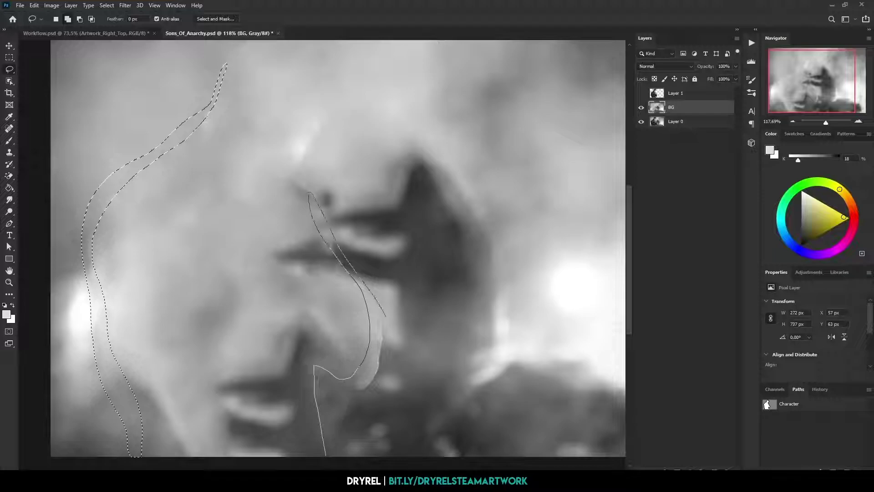
left_click_drag(309, 192, 321, 270)
left_click_drag(367, 149, 368, 149)
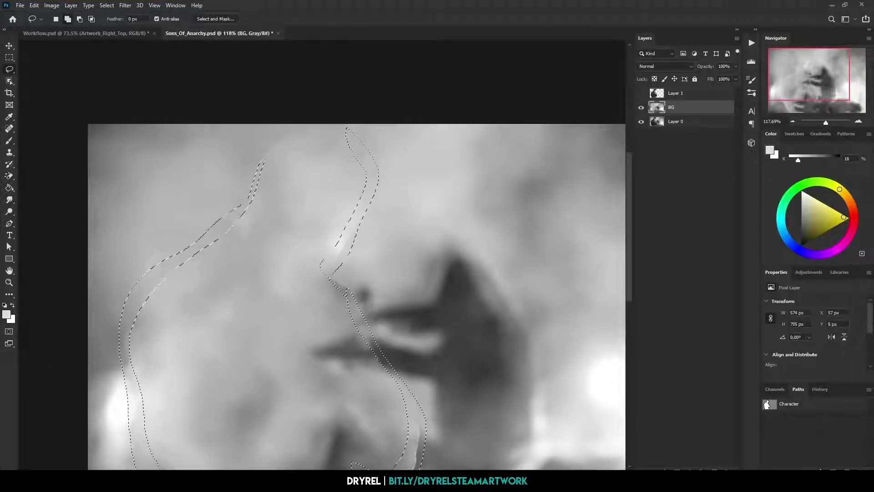
scroll(332, 283, "up", 3)
left_click_drag(326, 260, 374, 306)
scroll(374, 306, "up", 3)
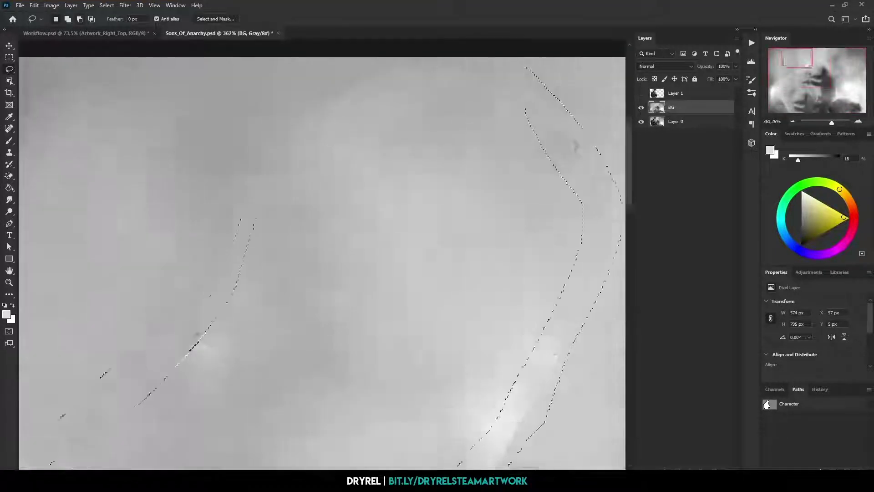
mouse_move(246, 214)
left_mouse_down()
mouse_move(271, 174)
mouse_move(294, 177)
left_mouse_up()
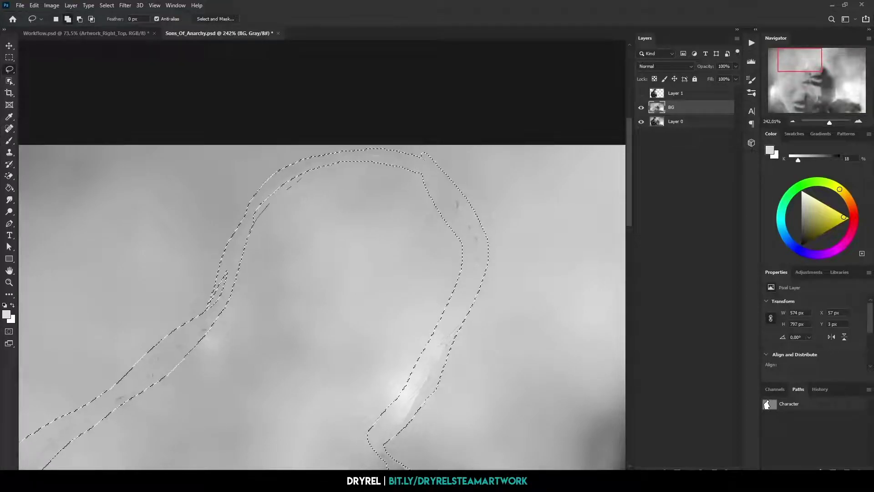
left_click_drag(209, 307, 226, 296)
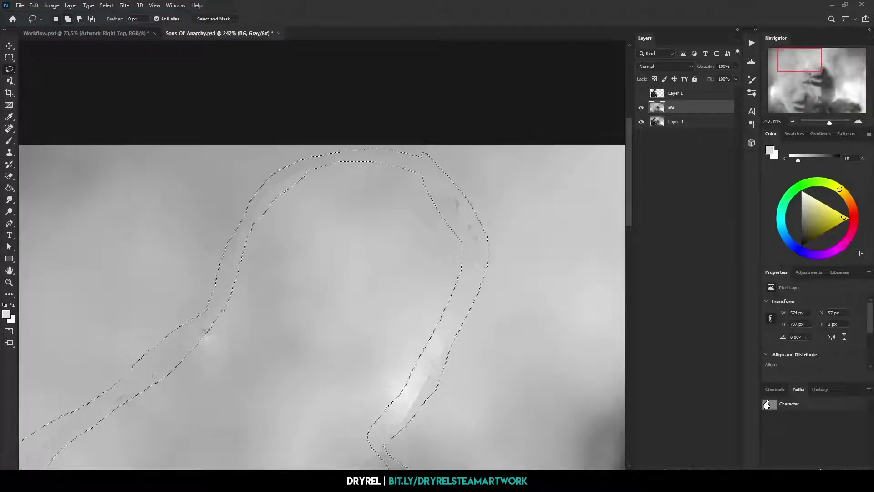
key("ctrl+0")
key("v")
key("ctrl+d")
key("m")
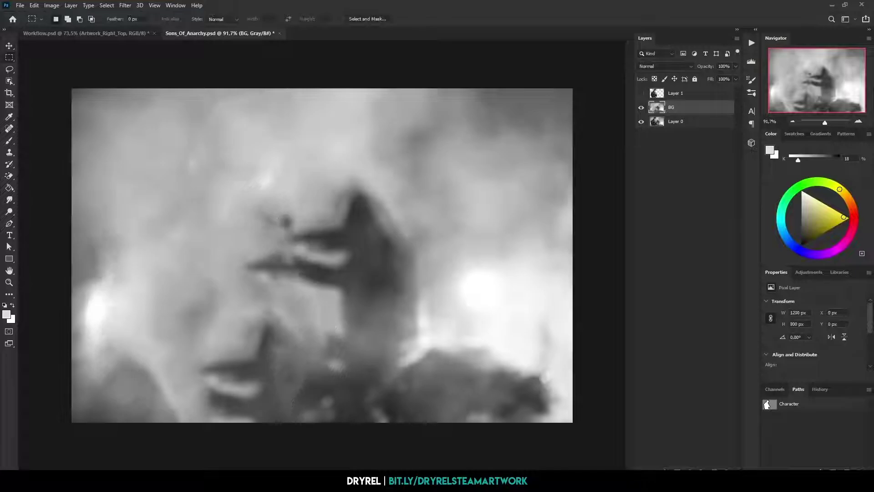
left_click(641, 93)
Hide the BG and Layer 0 layers so only Layer 1 shows.
scroll(319, 227, "up", 2)
left_click_drag(641, 107, 641, 121)
scroll(365, 228, "up", 2)
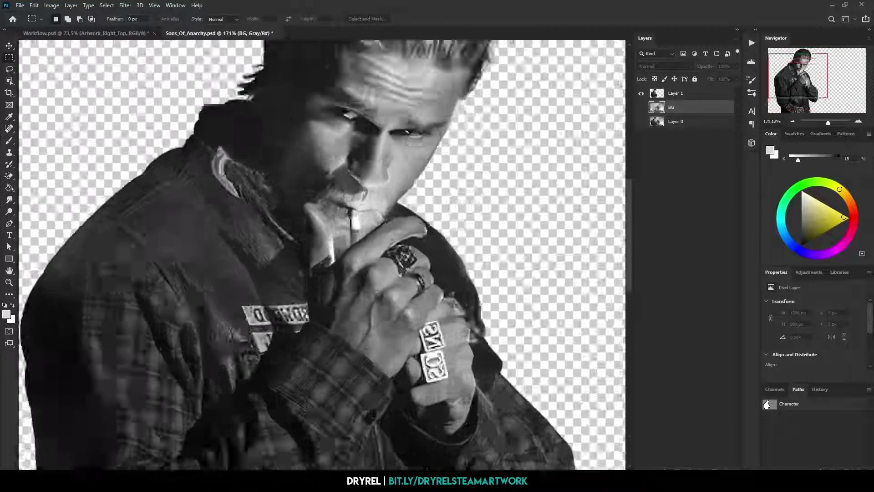
scroll(364, 228, "down", 3)
scroll(364, 228, "up", 2)
key("p")
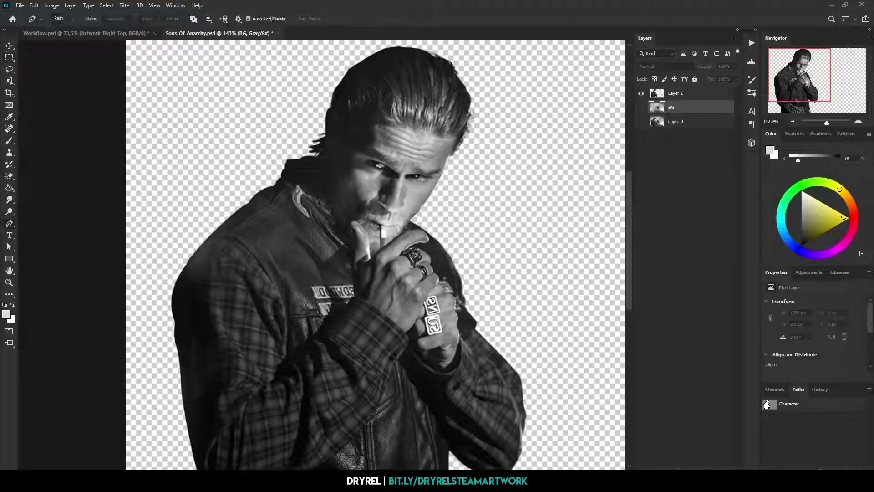
Start the Pen outline of the raised arm along the sleeve edge and cuff.
scroll(318, 251, "down", 1)
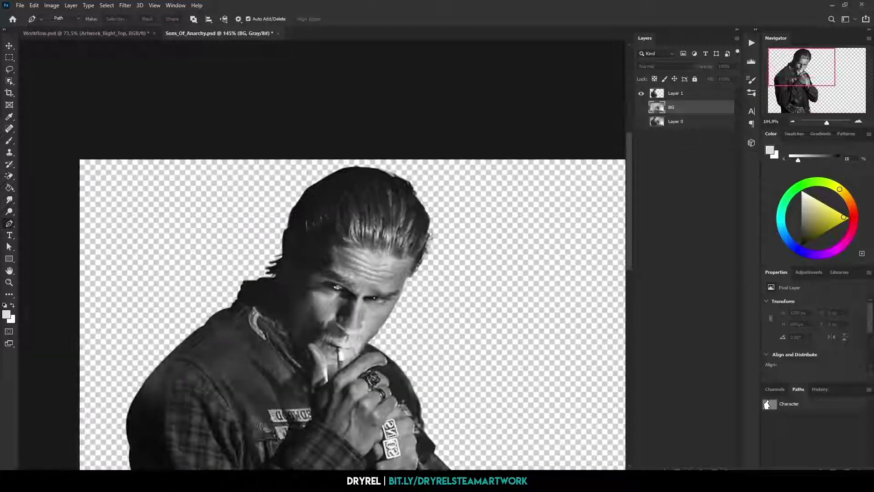
scroll(319, 250, "down", 2)
scroll(318, 250, "up", 4)
scroll(227, 319, "down", 3)
scroll(228, 319, "up", 3)
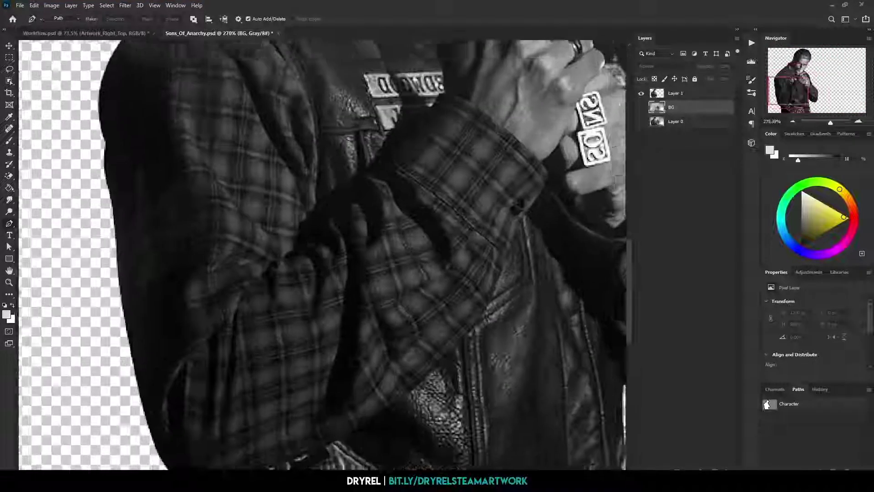
scroll(228, 319, "up", 1)
left_click(195, 409)
mouse_move(219, 320)
left_mouse_down()
mouse_move(264, 282)
mouse_move(275, 258)
left_mouse_up()
left_click(262, 291)
scroll(413, 88, "up", 1)
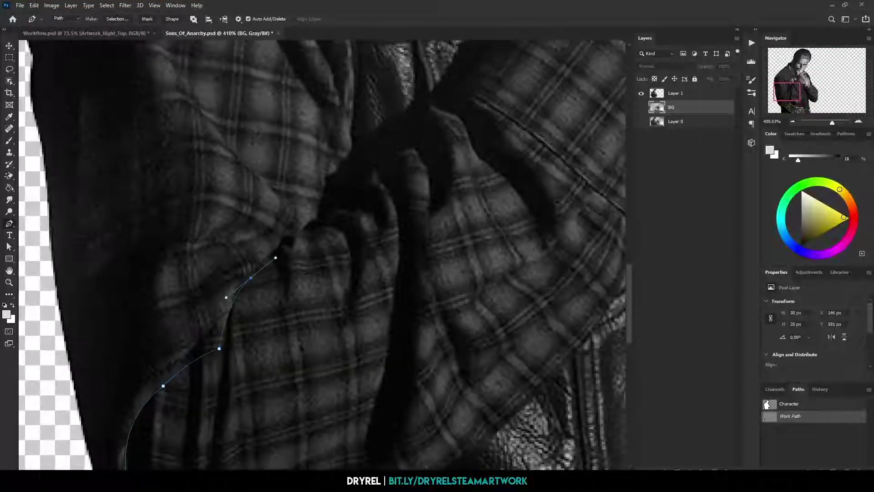
left_click(321, 230)
scroll(321, 230, "down", 2)
scroll(321, 230, "down", 3)
scroll(291, 315, "up", 5)
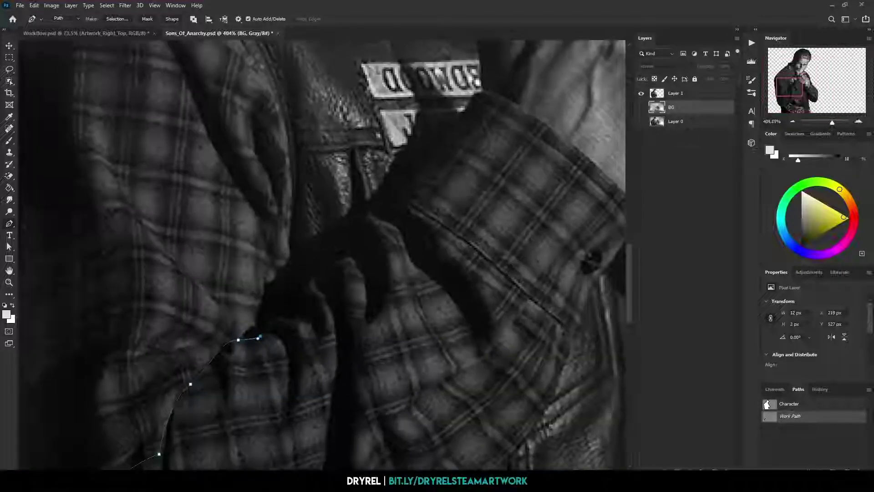
left_click_drag(291, 315, 298, 291)
left_click_drag(336, 260, 357, 251)
left_click_drag(361, 222, 323, 313)
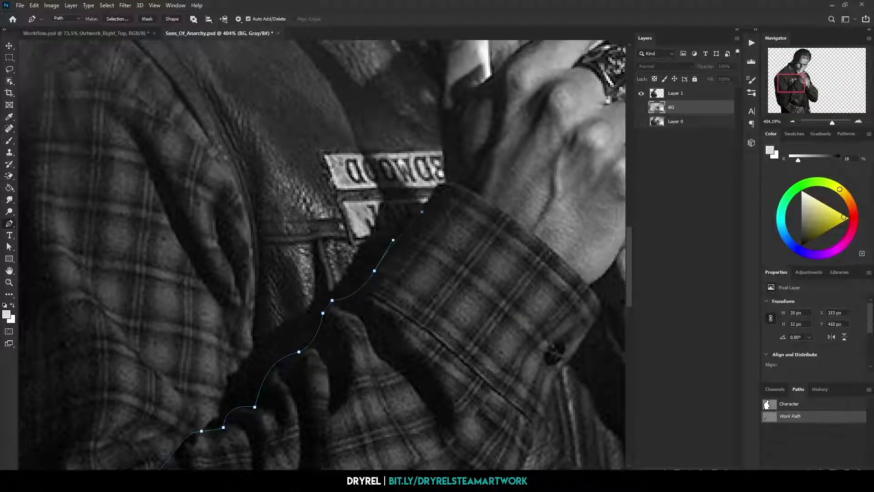
Continue the hand outline past the fingers below the cigarette and around the ring.
scroll(422, 211, "up", 2)
scroll(391, 295, "up", 2)
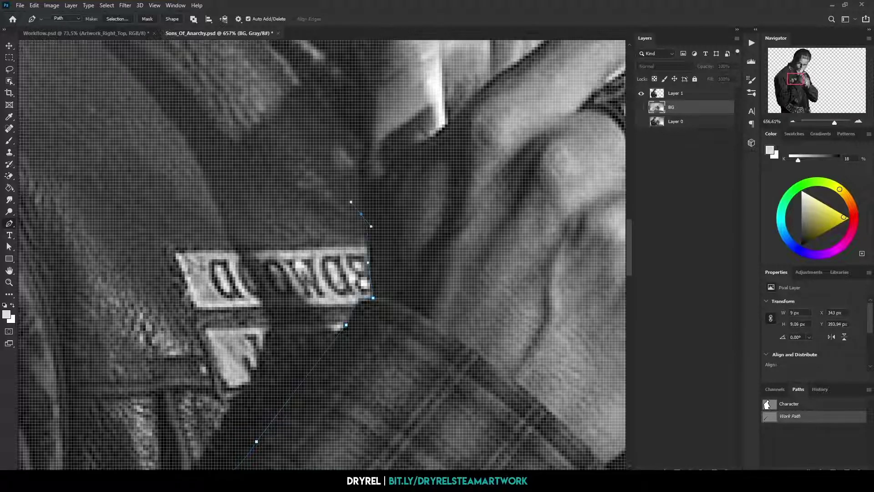
scroll(319, 255, "down", 2)
scroll(318, 255, "up", 2)
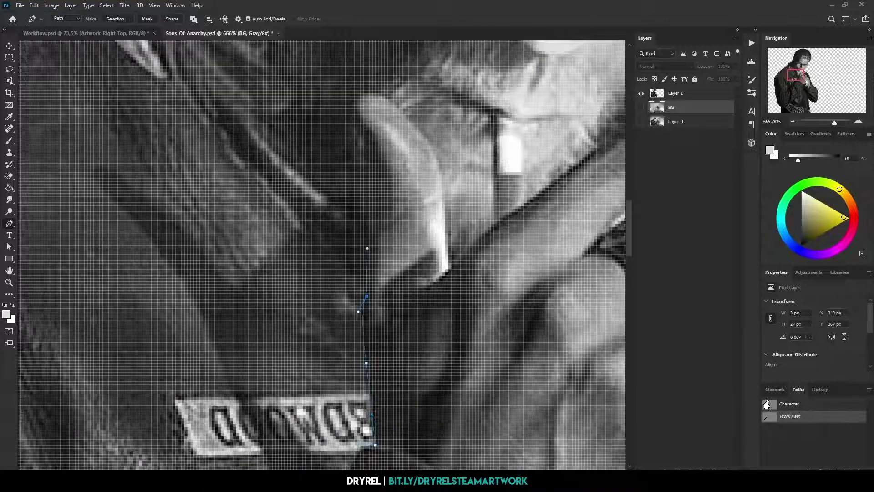
scroll(360, 319, "down", 2)
scroll(360, 319, "up", 3)
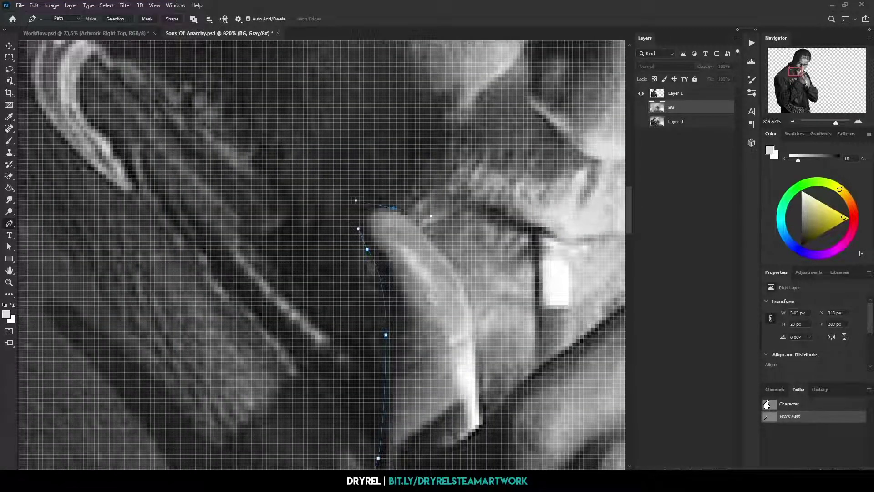
left_click_drag(364, 273, 323, 161)
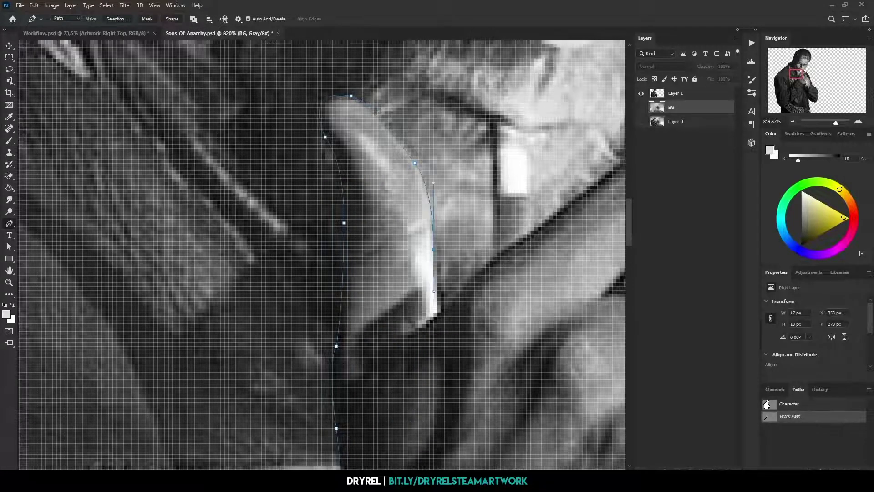
scroll(319, 255, "down", 2)
scroll(319, 255, "up", 2)
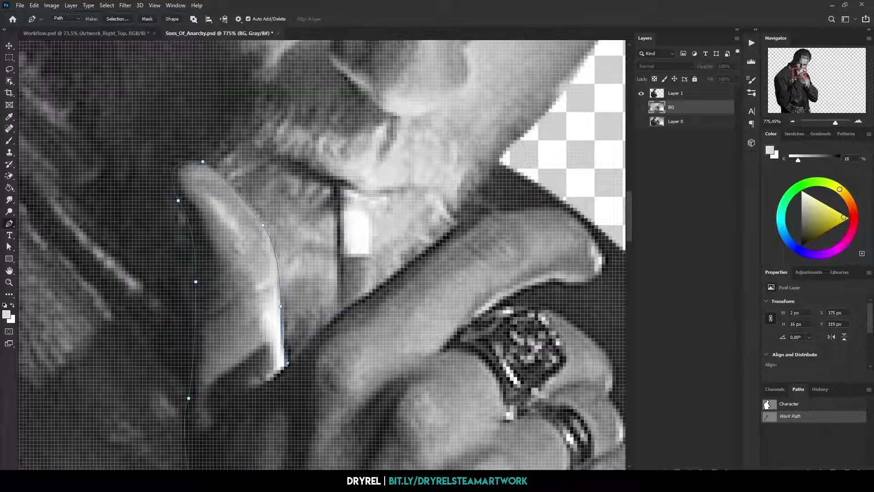
left_click_drag(318, 255, 169, 267)
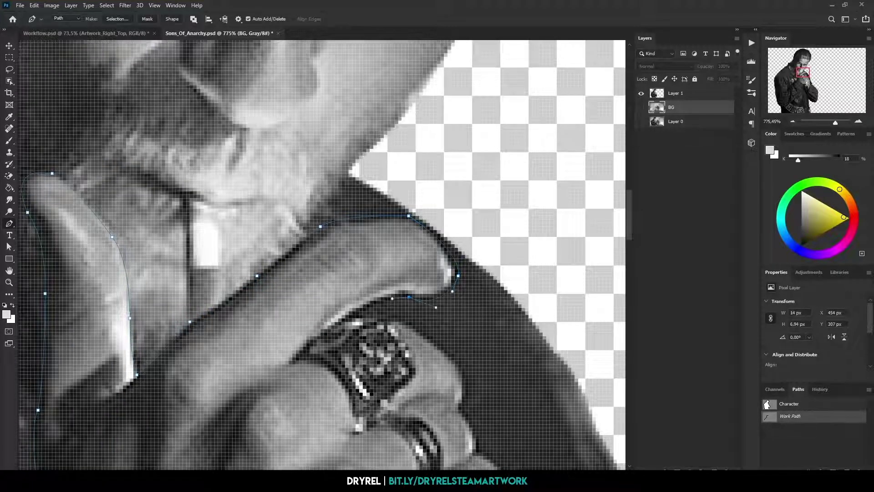
left_click_drag(364, 314, 302, 210)
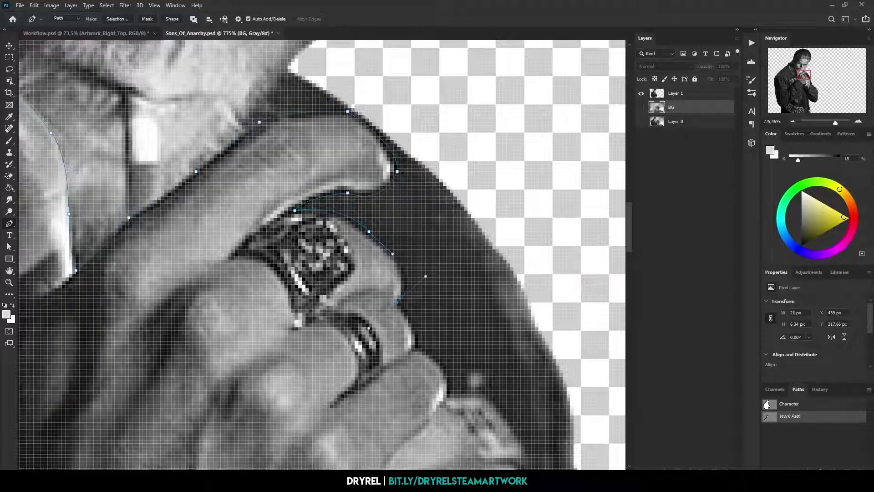
scroll(396, 255, "up", 2)
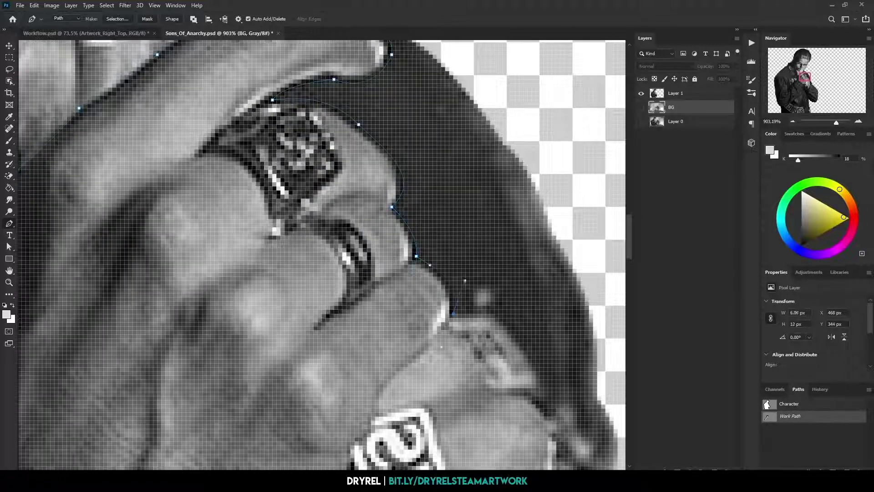
scroll(319, 255, "down", 3)
scroll(319, 255, "up", 4)
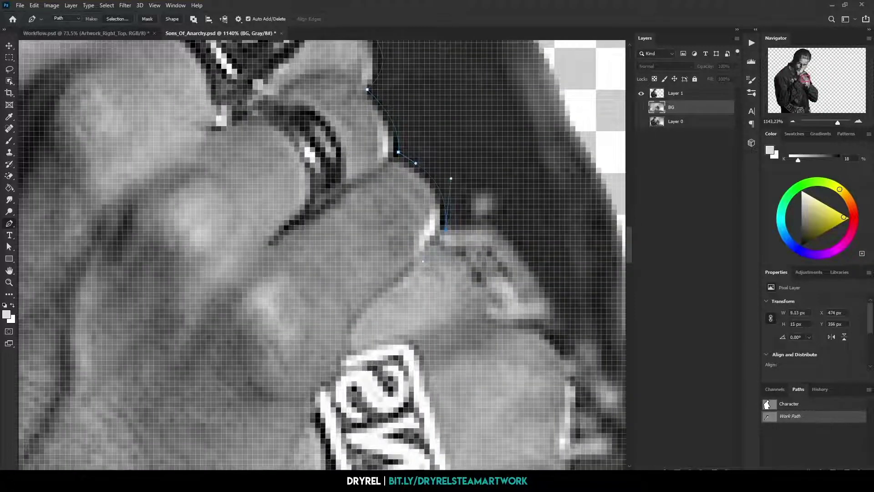
left_click_drag(345, 353, 361, 214)
mouse_move(273, 365)
left_mouse_down()
mouse_move(344, 211)
mouse_move(437, 152)
mouse_move(426, 40)
left_mouse_up()
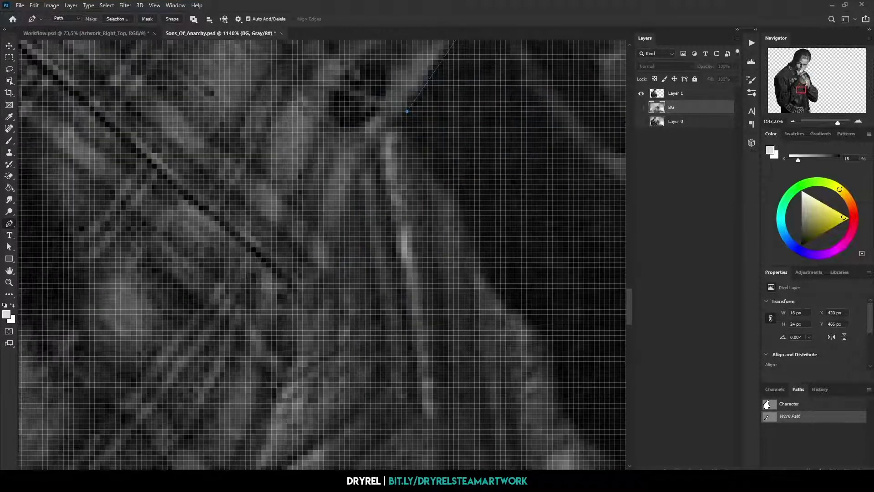
Complete the hand-and-forearm outline along the lower jacket edge.
scroll(319, 255, "down", 3)
scroll(318, 255, "up", 2)
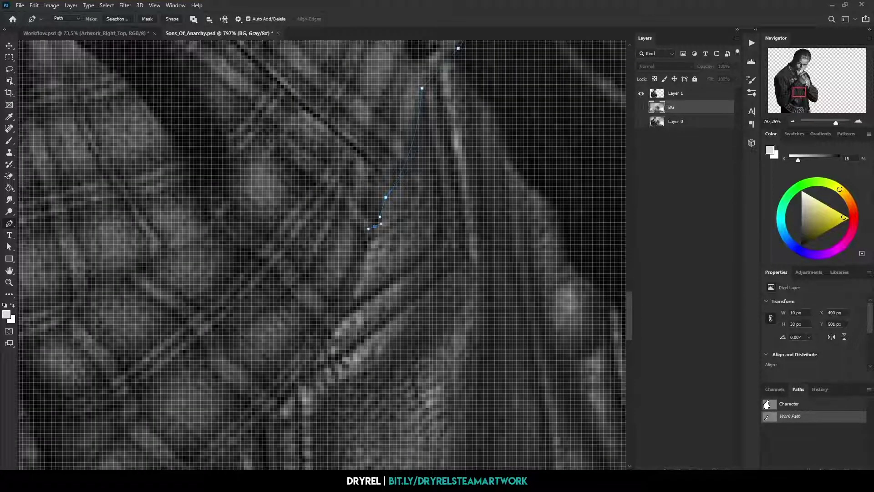
left_click_drag(319, 255, 442, 116)
scroll(318, 255, "down", 3)
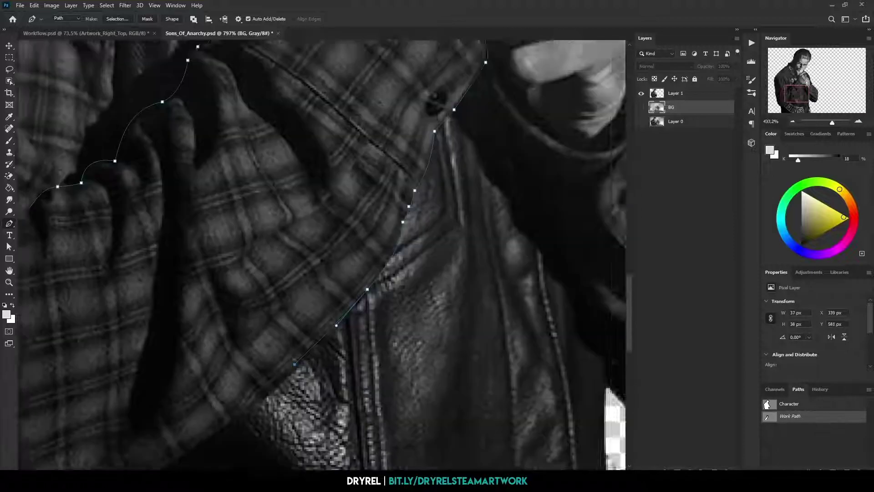
scroll(318, 255, "up", 3)
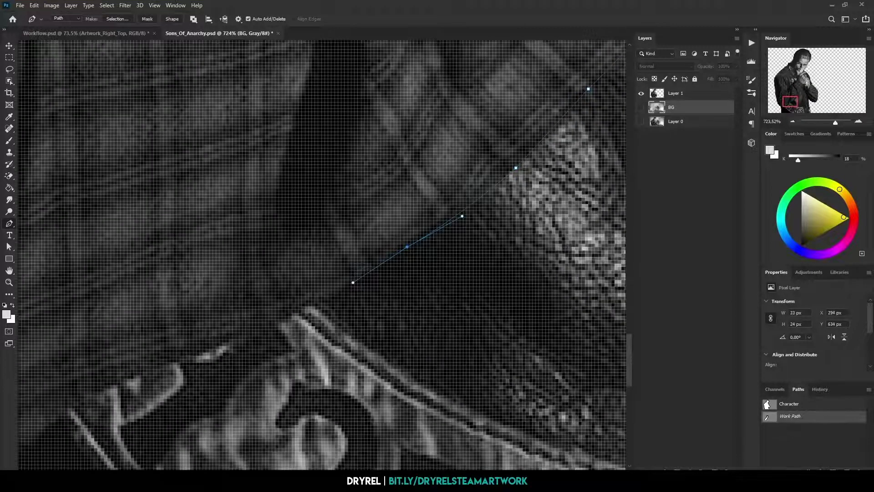
left_click_drag(318, 255, 485, 201)
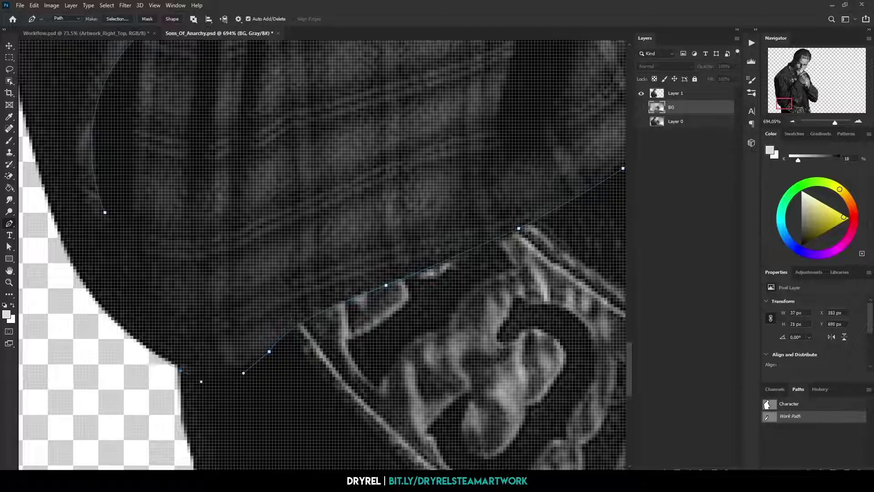
scroll(346, 245, "down", 3)
scroll(346, 245, "down", 3)
scroll(346, 244, "up", 1)
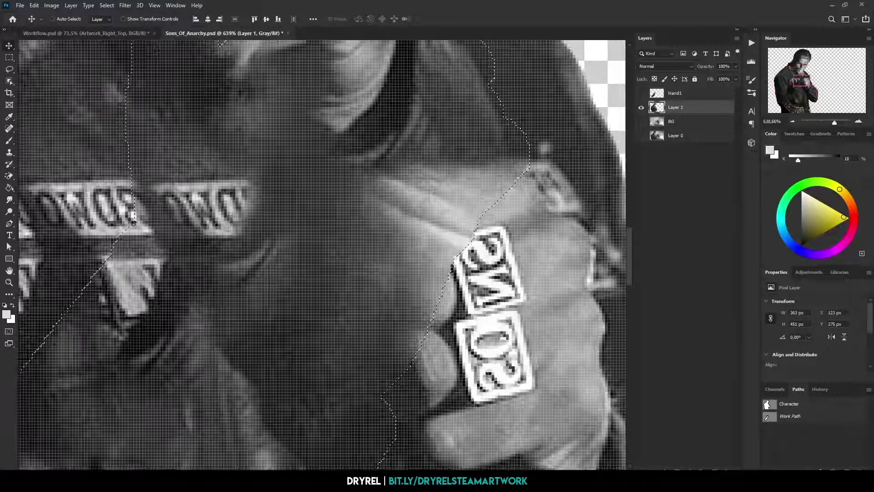
Paint and smudge a near-black stroke beside the ring on Layer 1, then set the brush to white.
scroll(446, 227, "up", 2)
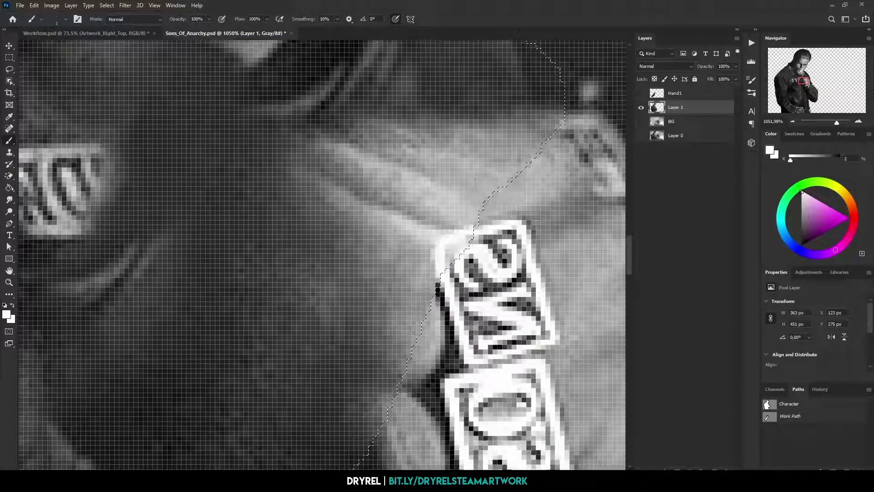
left_click(438, 289, "alt")
left_click_drag(434, 282, 427, 241)
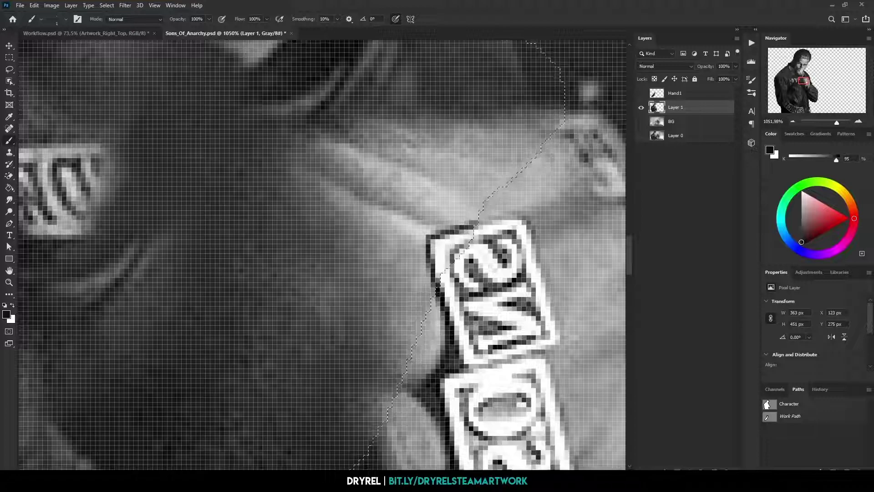
key("r")
key("b")
scroll(437, 255, "down", 3)
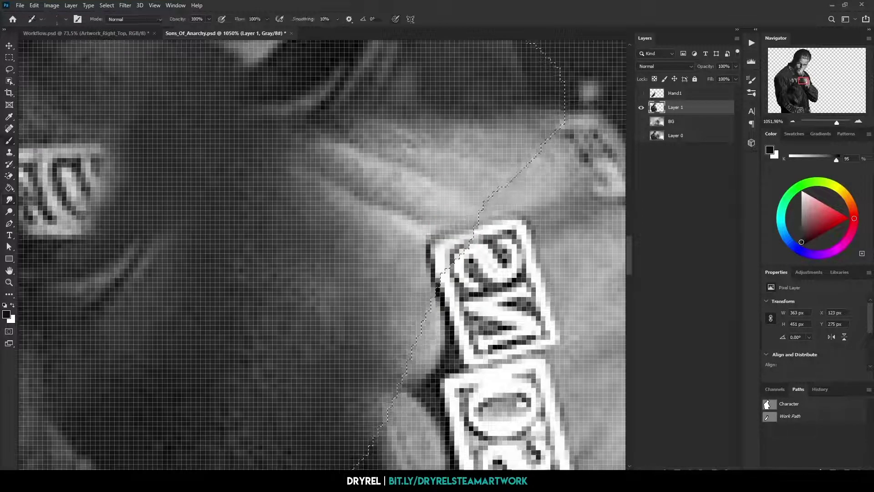
key("x")
scroll(437, 255, "down", 5)
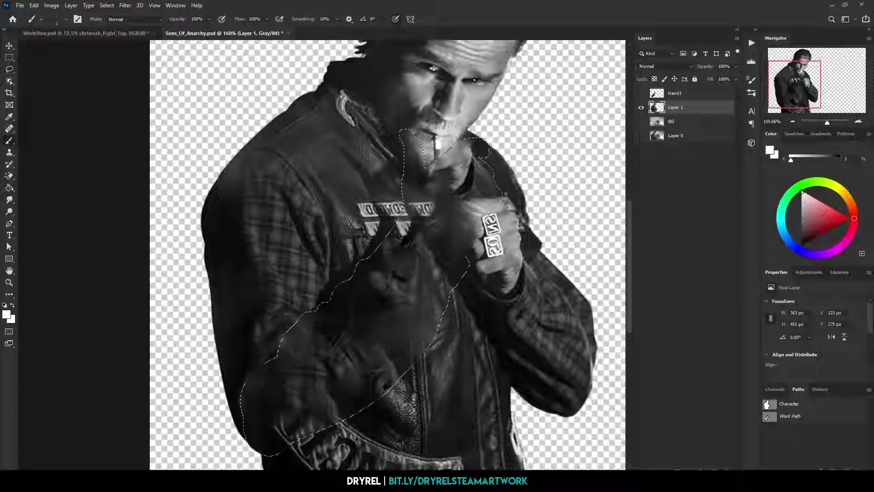
Extend the Lasso selection beside the hand and smudge the area below the cigarette.
key("l")
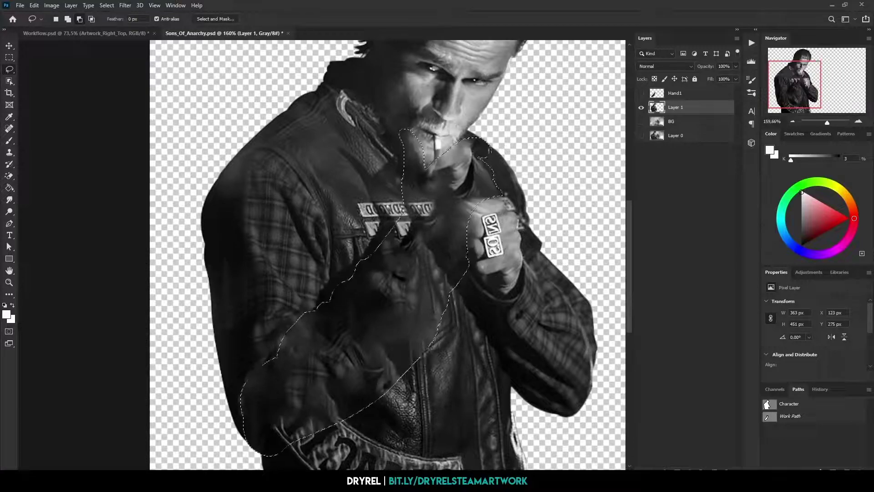
left_click_drag(316, 302, 332, 329)
scroll(421, 171, "up", 3)
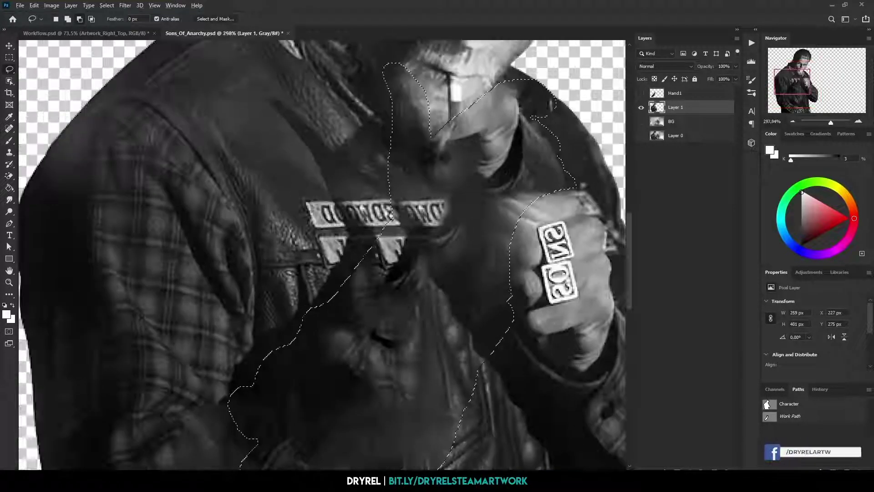
key("v")
scroll(346, 255, "down", 3)
scroll(346, 255, "up", 2)
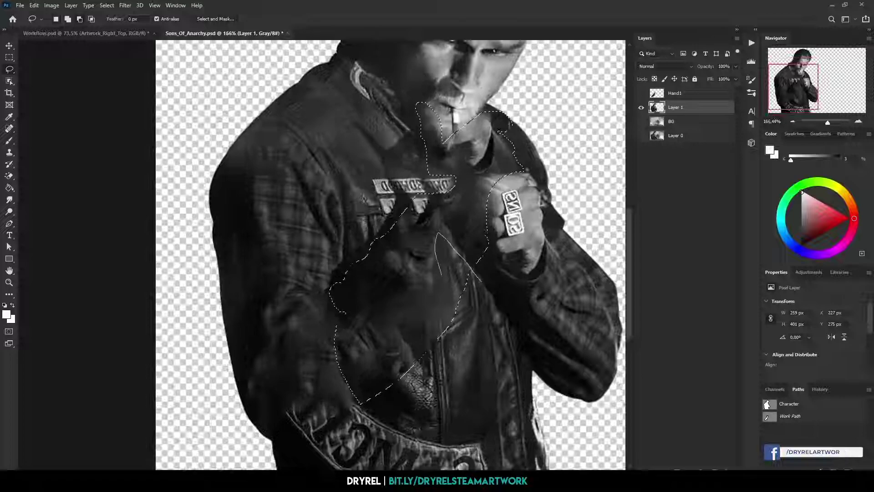
scroll(494, 80, "up", 4)
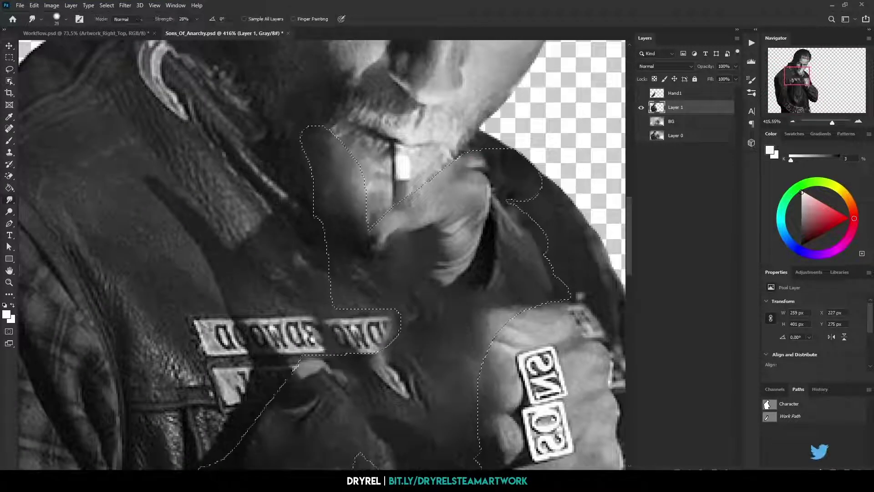
scroll(494, 80, "up", 1)
mouse_move(453, 177)
left_mouse_down()
mouse_move(401, 269)
mouse_move(403, 287)
left_mouse_up()
Darken the fingers area below the cigarette with a dark brush.
key("b")
scroll(400, 273, "up", 1)
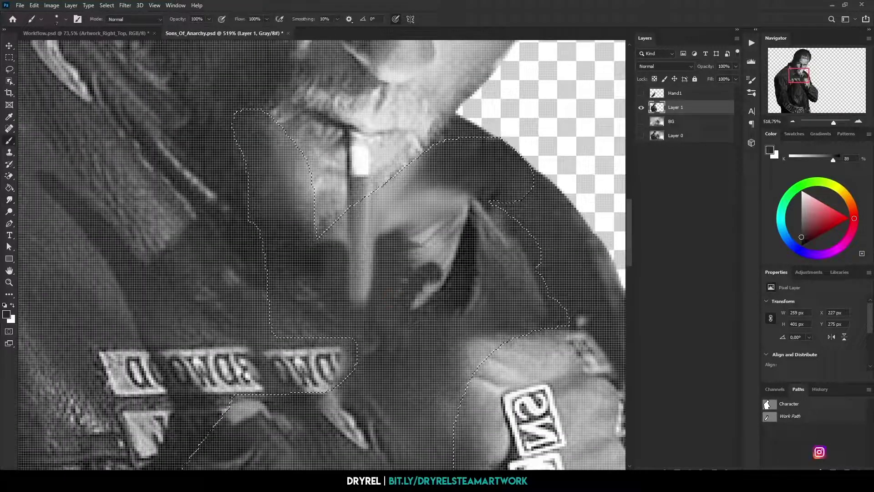
left_click_drag(433, 209, 437, 310)
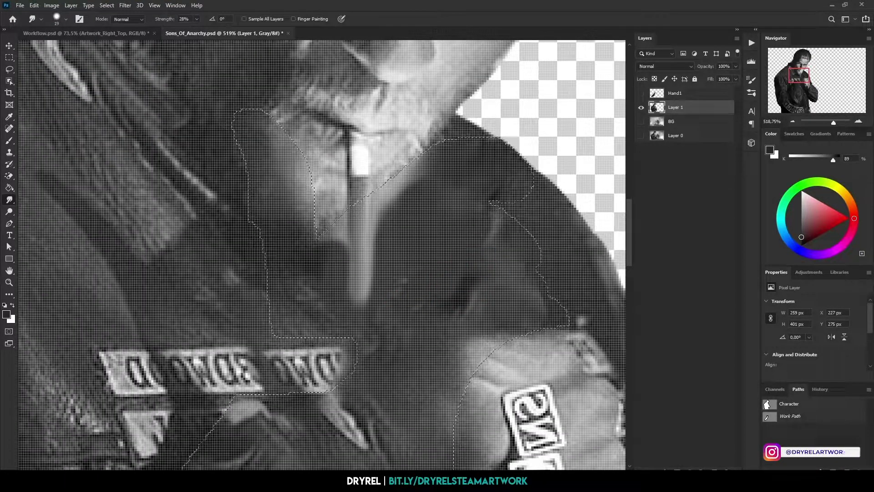
left_click_drag(339, 218, 262, 114)
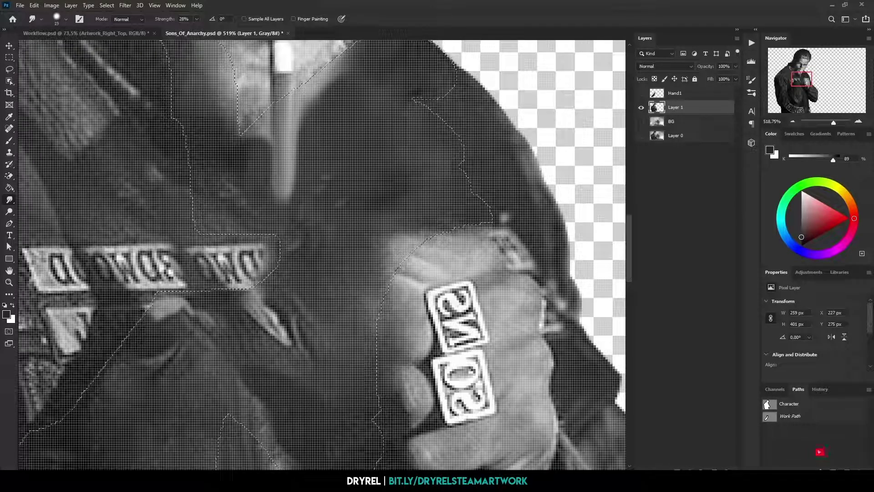
left_click_drag(319, 228, 394, 287)
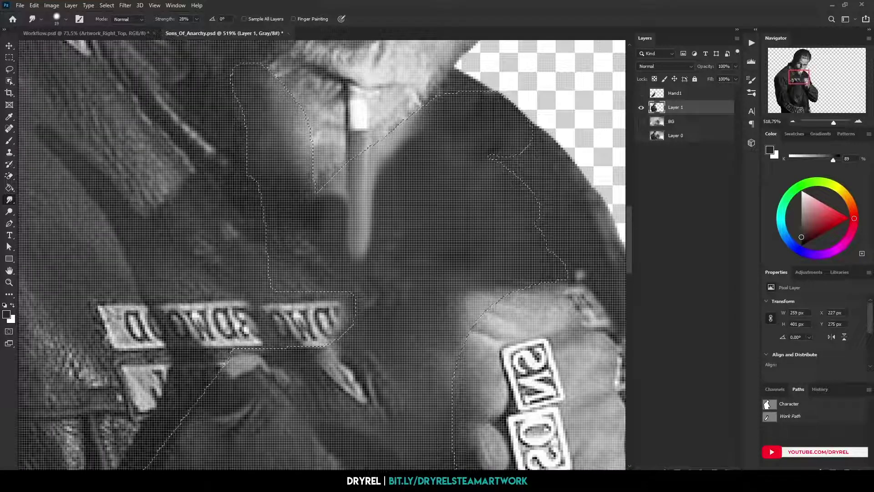
scroll(319, 255, "up", 3)
scroll(336, 243, "up", 2)
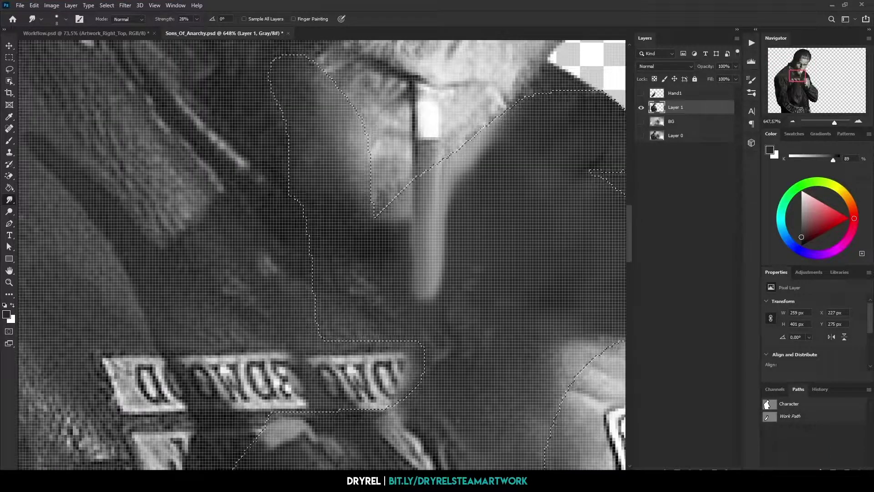
scroll(319, 255, "down", 2)
scroll(319, 255, "up", 2)
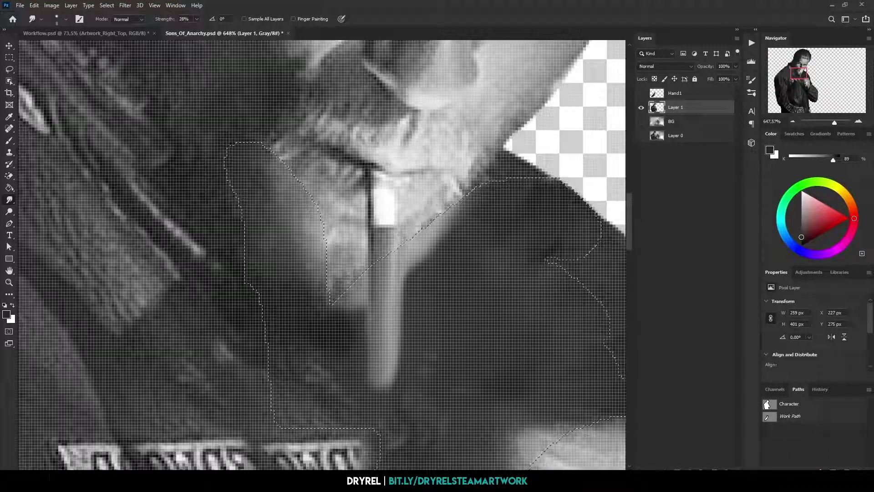
scroll(410, 282, "down", 3)
scroll(410, 282, "up", 3)
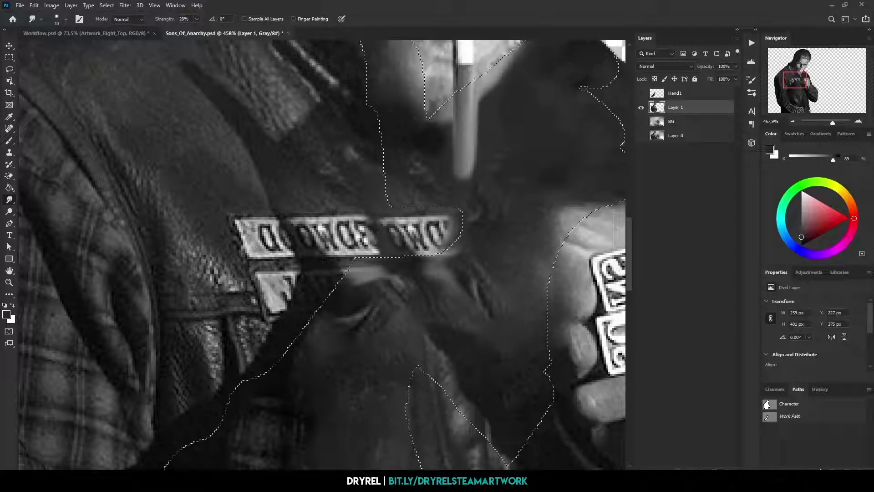
Deselect and return to the Smudge tool on Layer 1.
key("m")
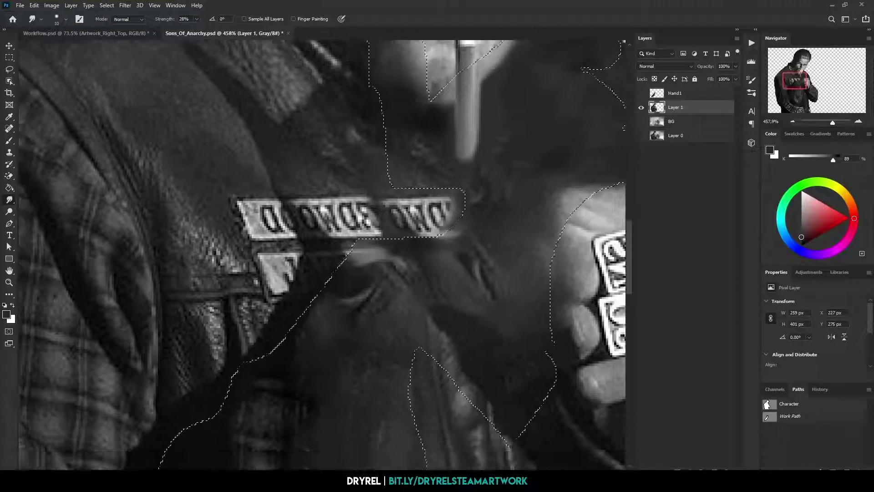
scroll(319, 255, "down", 3)
scroll(318, 255, "up", 2)
key("ctrl+d")
scroll(439, 214, "up", 5)
key("r")
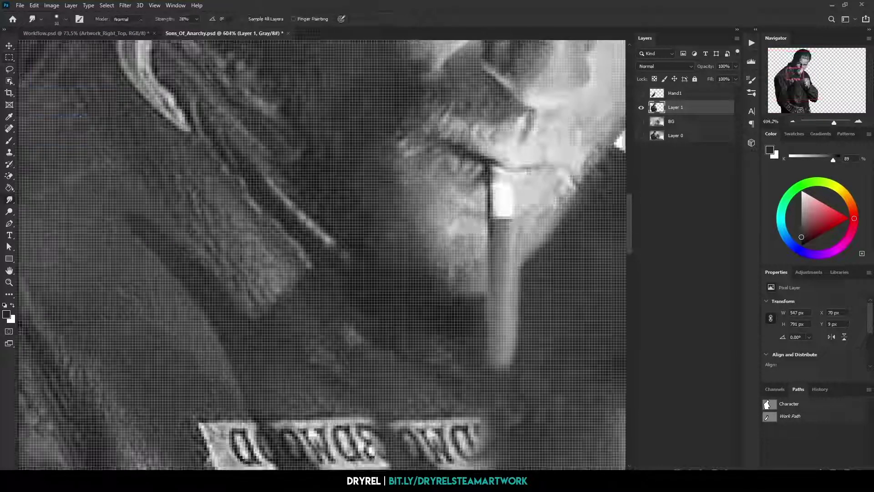
scroll(318, 255, "right", 3)
scroll(319, 255, "down", 3)
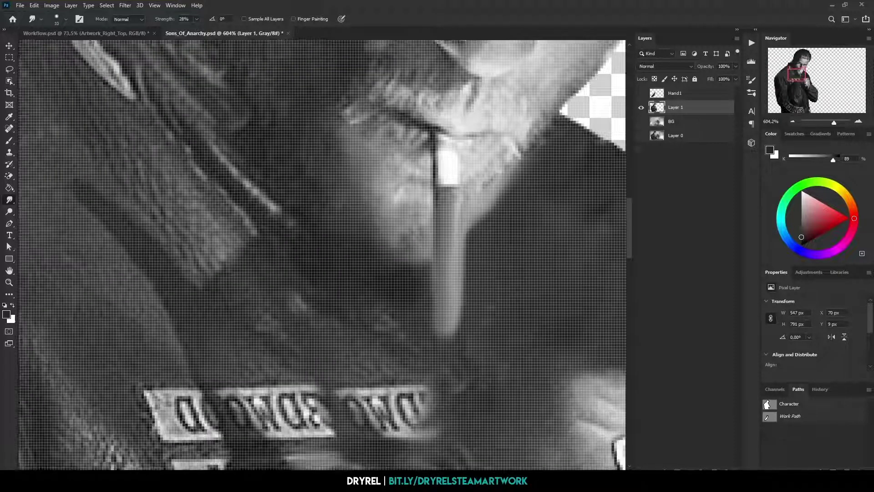
Trace a Pen-tool work path around the ringed right hand and down the jacket sleeve.
scroll(319, 255, "down", 5)
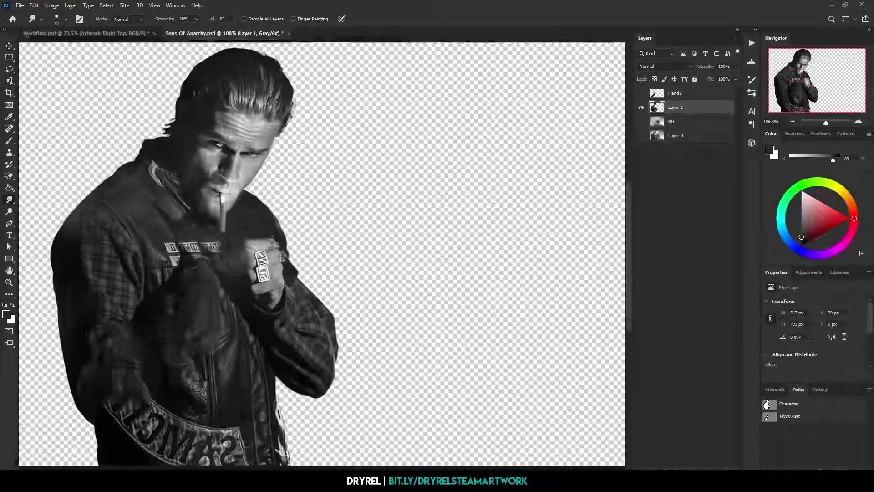
scroll(387, 182, "up", 3)
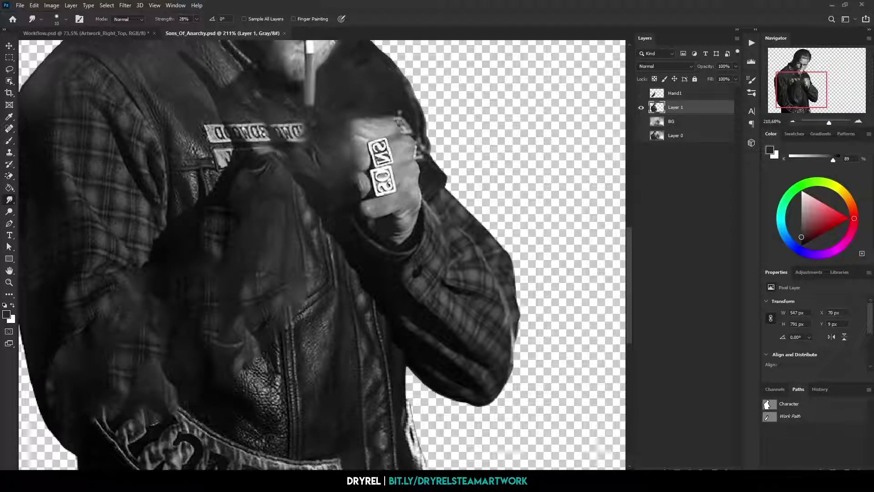
key("p")
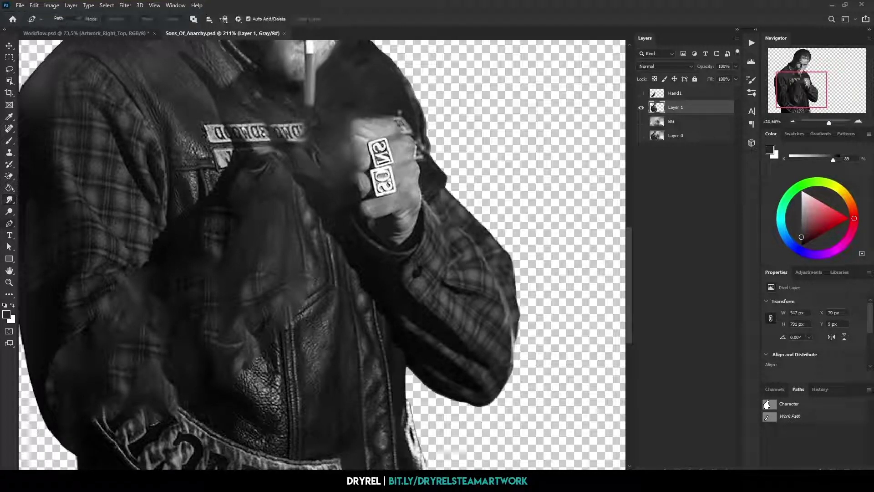
scroll(455, 273, "up", 4)
scroll(499, 274, "down", 2)
scroll(442, 174, "up", 2)
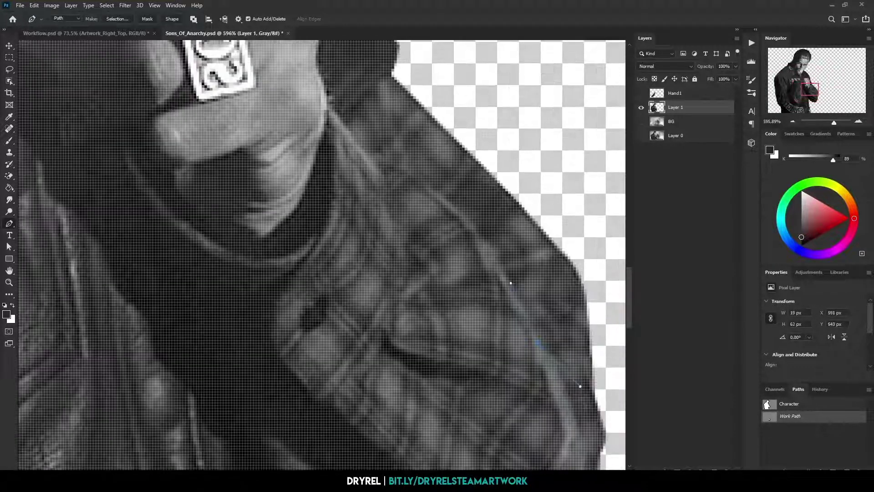
scroll(319, 255, "up", 2)
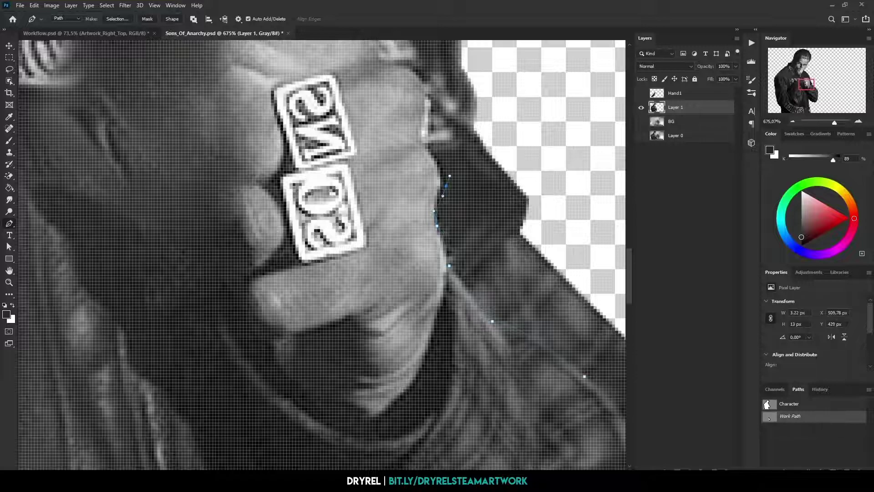
scroll(319, 255, "up", 3)
scroll(434, 236, "up", 2)
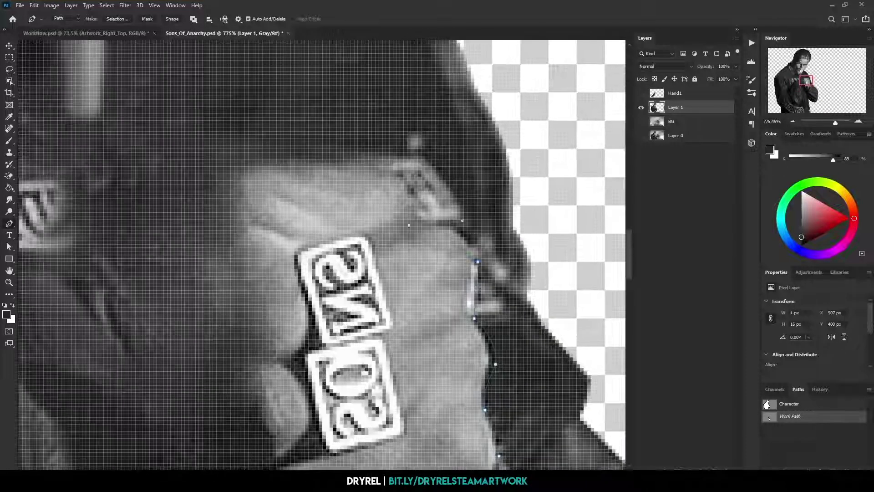
scroll(410, 227, "down", 4)
scroll(410, 227, "up", 2)
scroll(409, 228, "down", 2)
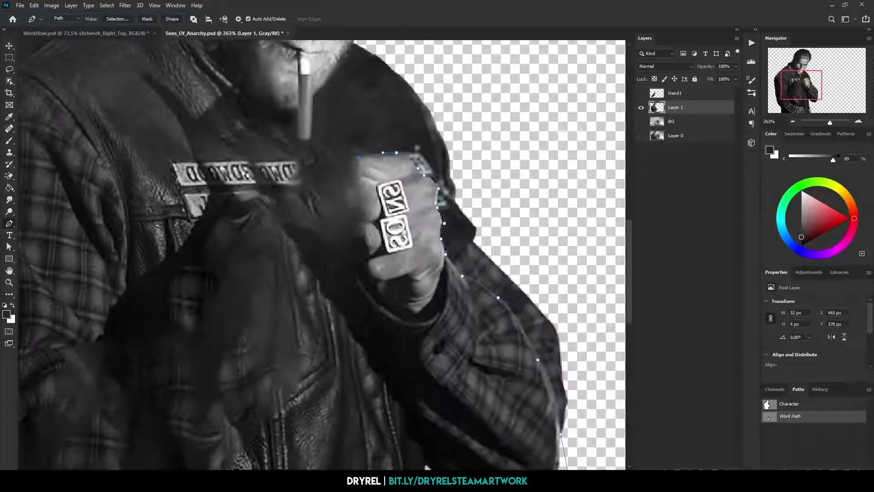
scroll(410, 228, "up", 1)
scroll(364, 255, "down", 1)
scroll(364, 255, "down", 3)
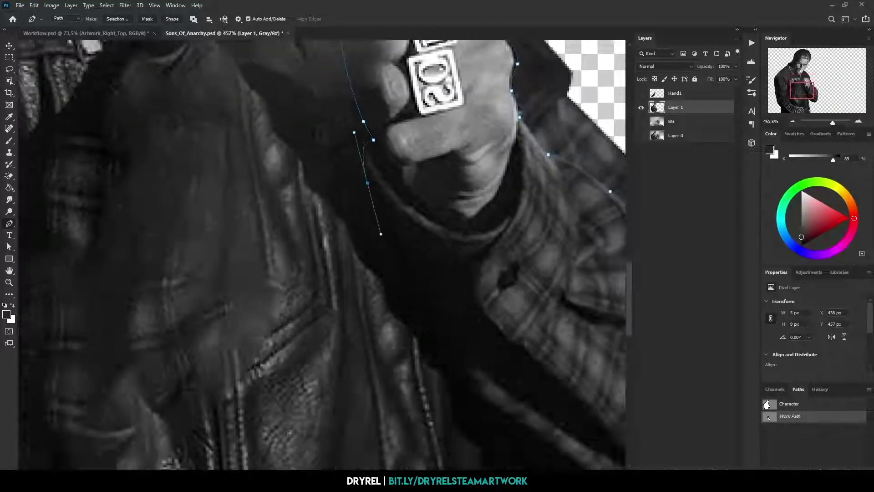
scroll(364, 255, "down", 1)
scroll(428, 241, "up", 1)
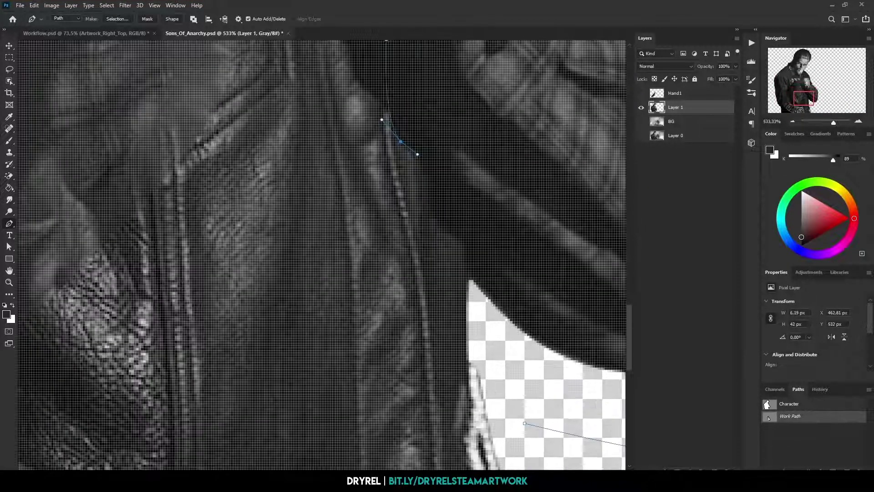
scroll(428, 242, "down", 1)
scroll(428, 241, "down", 1)
scroll(428, 241, "down", 2)
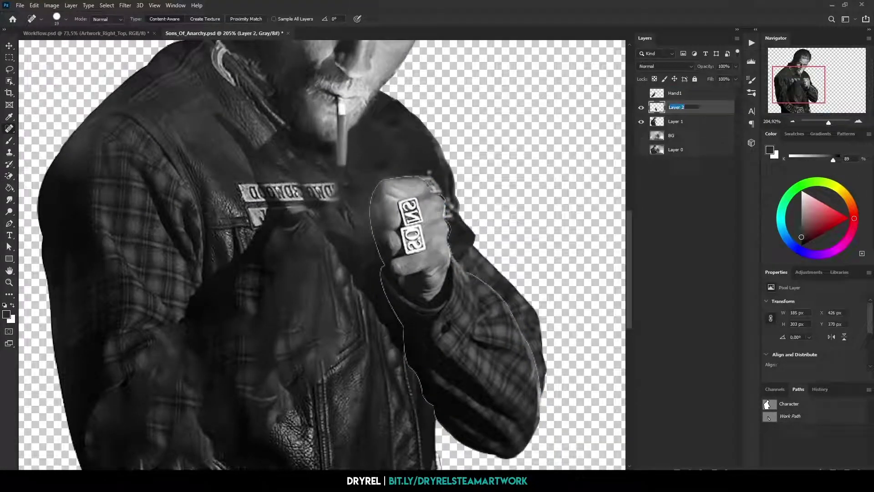
Name the ringed-hand layer Hand2 and lasso the empty hand-shaped gap on Layer 1.
type("Hand2")
key("Return")
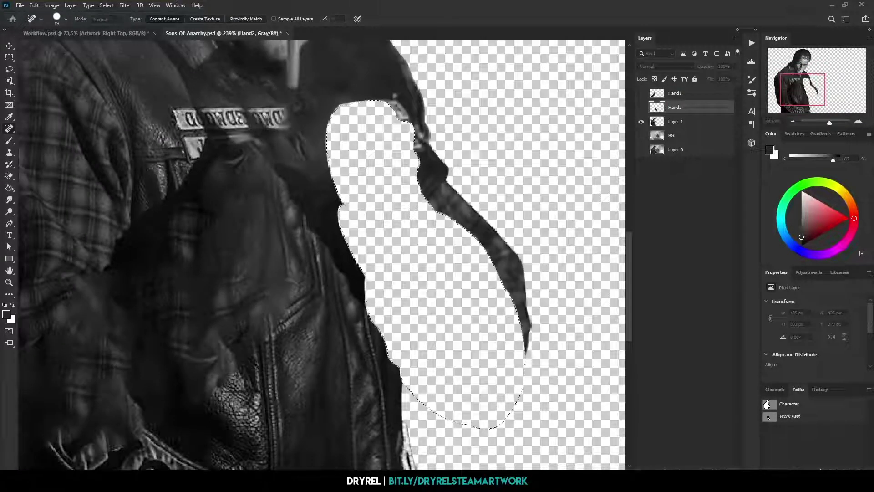
key("l")
left_click_drag(526, 352, 482, 395)
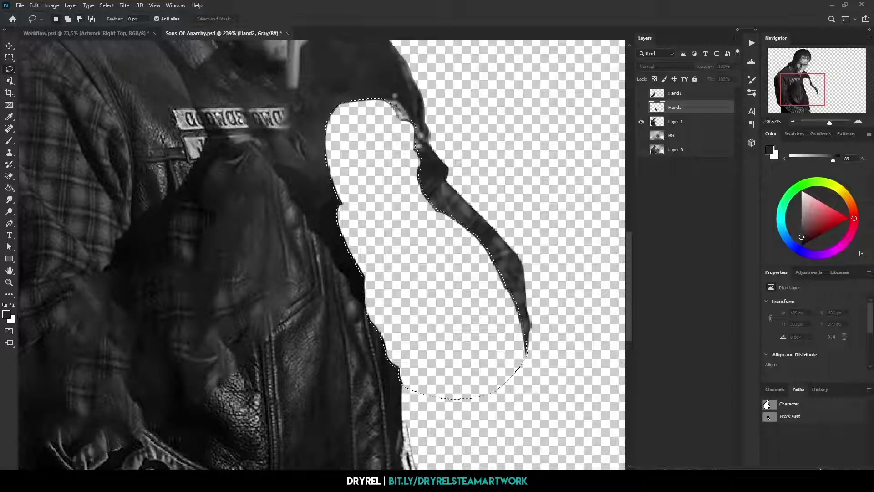
key("v")
key("alt+bracketleft")
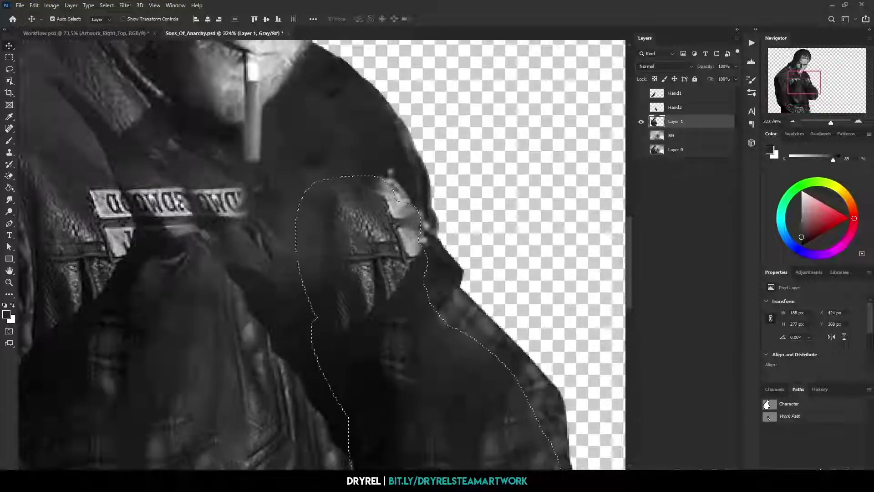
key("ctrl+d")
Show the Hand1 and Hand2 layers over the arm and rename Layer 1 to Body.
key("l")
scroll(318, 255, "down", 3)
scroll(318, 255, "up", 3)
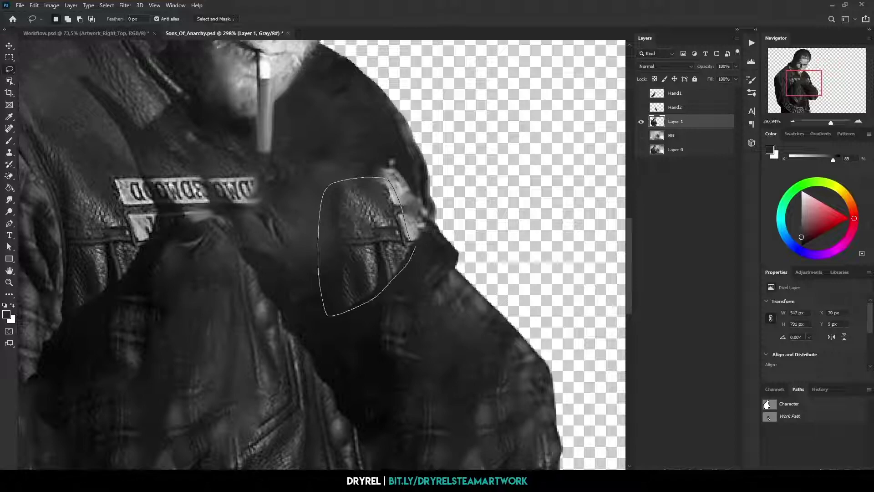
key("m")
scroll(423, 219, "down", 4)
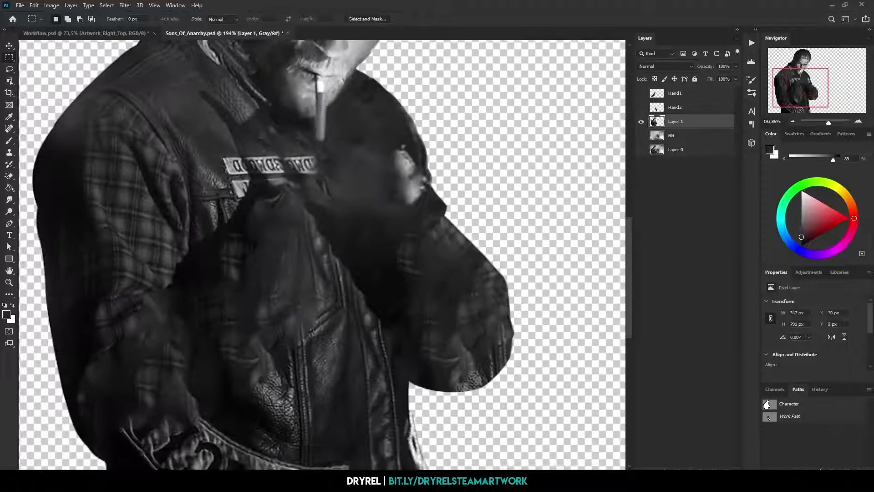
left_click(641, 121, "alt")
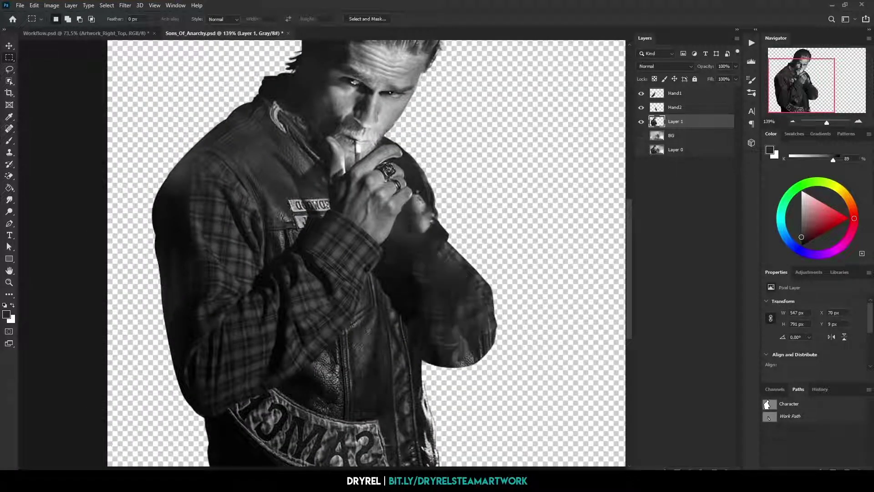
type("Body")
key("Return")
scroll(319, 255, "down", 3)
Hide the hand layers and trace the cigarette outline with the Pen, converting it to a selection.
scroll(319, 255, "up", 3)
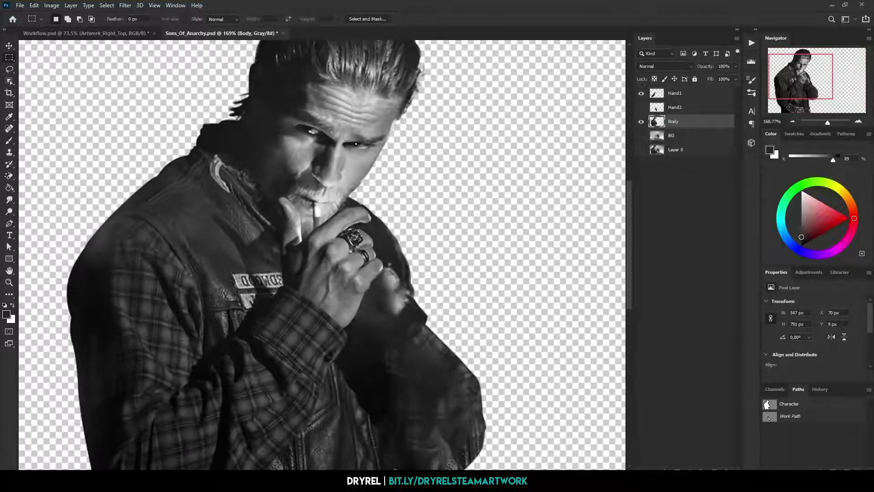
left_click(641, 122, "alt")
scroll(318, 255, "up", 5)
key("p")
scroll(357, 153, "up", 1)
left_click(357, 153)
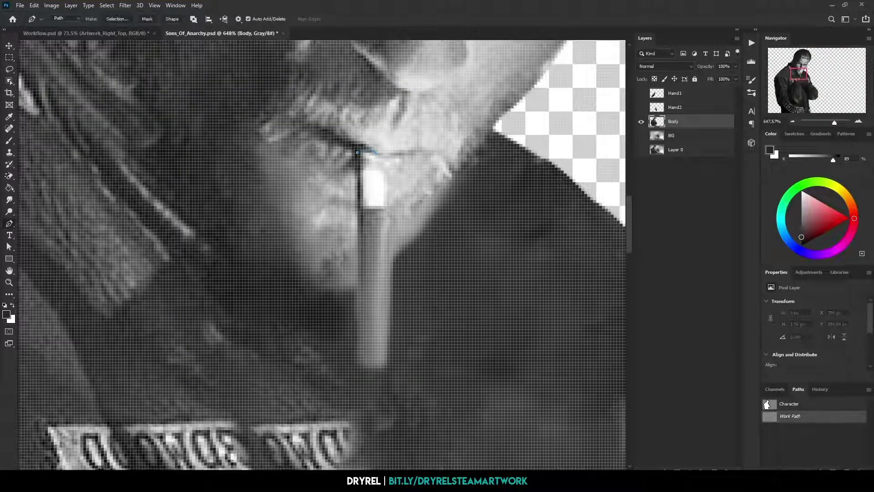
scroll(384, 158, "down", 3)
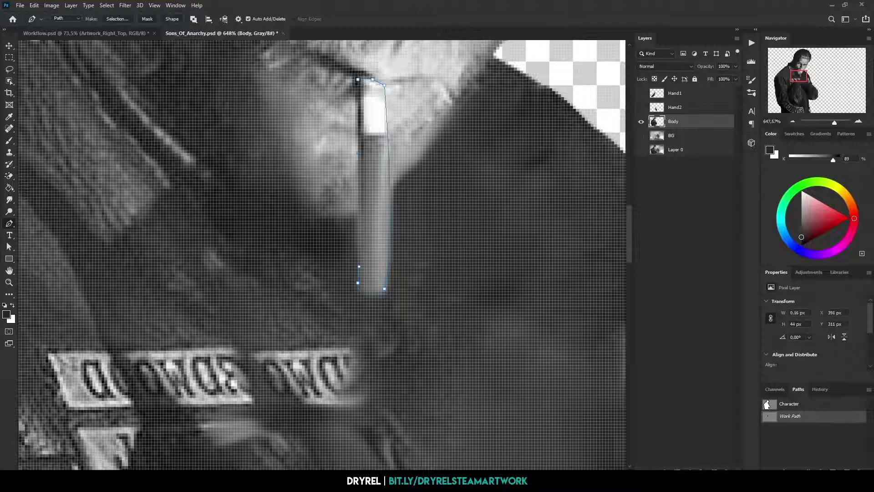
scroll(373, 273, "down", 5)
key("ctrl+Return")
Copy the selected cigarette onto its own layer named Cigarette.
key("l")
scroll(378, 273, "up", 8)
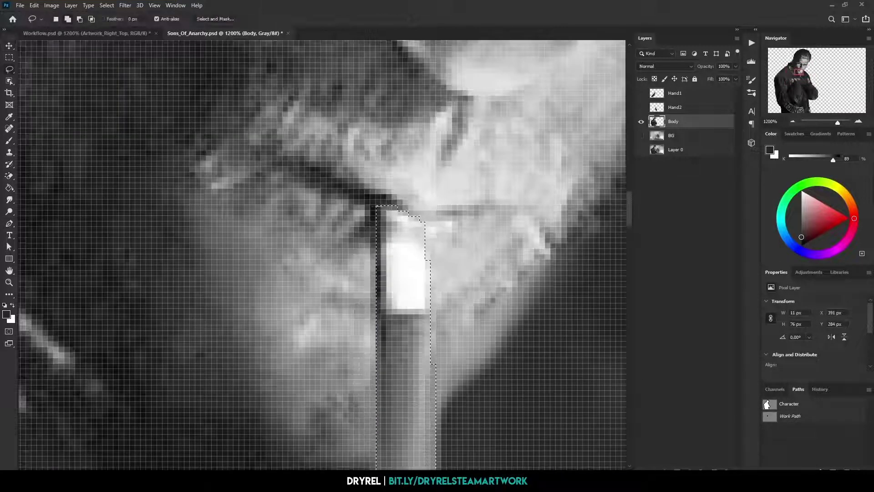
scroll(376, 205, "down", 5)
key("ctrl+j")
type("vgarette")
key("Return")
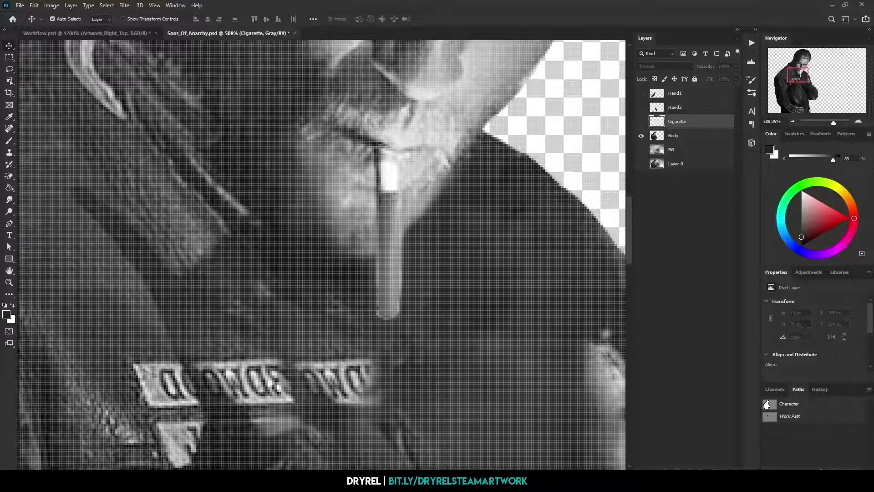
Hide the Cigarette layer and fill the cigarette's spot on the Body layer.
scroll(378, 228, "up", 2)
left_click(641, 121)
scroll(378, 274, "up", 2)
key("l")
scroll(378, 273, "down", 2)
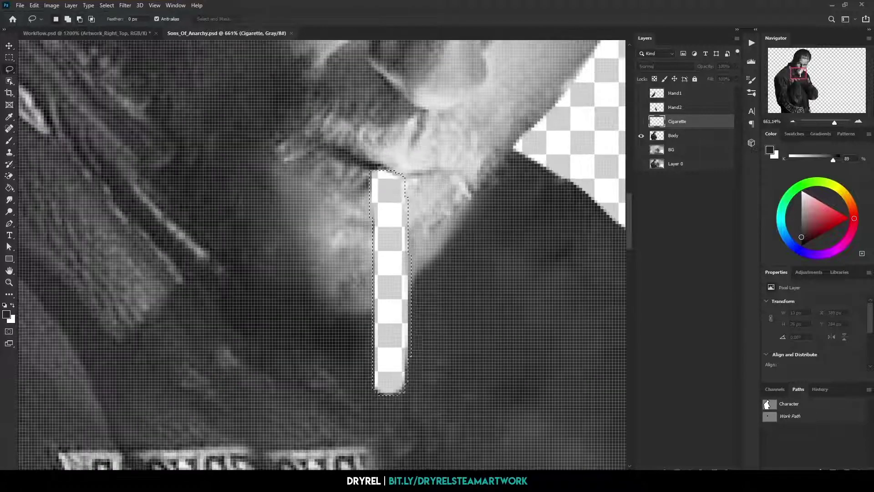
key("alt+bracketleft")
key("b")
scroll(378, 273, "up", 3)
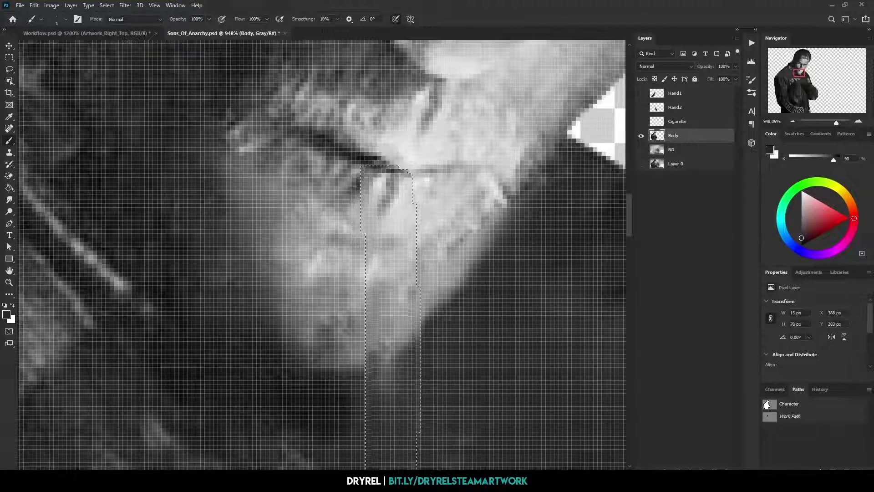
key("ctrl+d")
Smudge the patched area on Body with an enlarged brush, then group the layers as Character.
key("r")
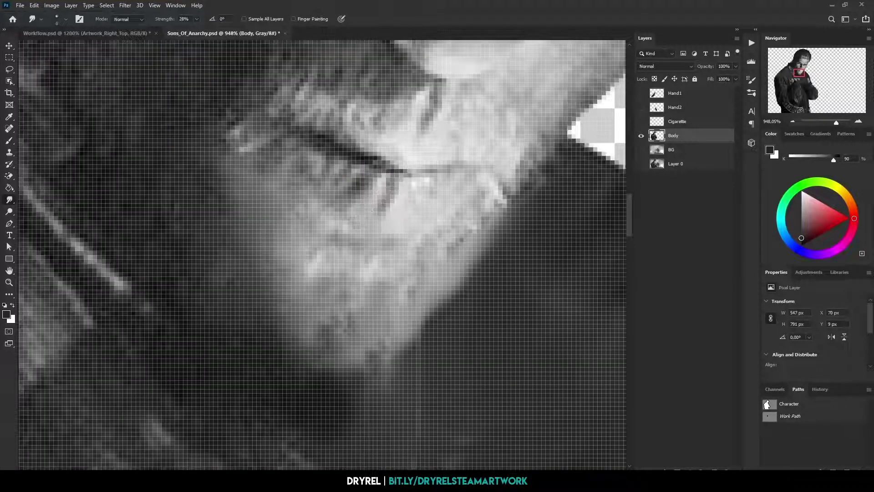
scroll(420, 285, "down", 3)
key("bracketright")
key("bracketright")
key("bracketright")
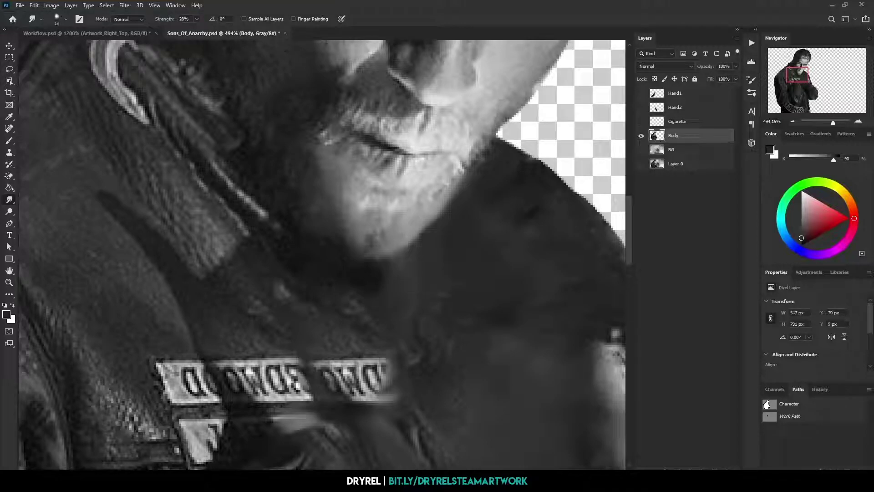
scroll(411, 269, "down", 5)
scroll(411, 269, "up", 5)
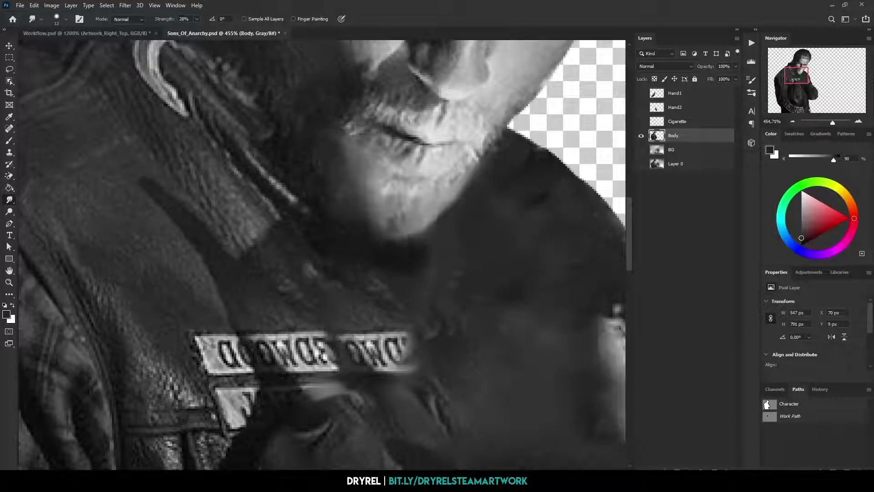
scroll(273, 228, "down", 5)
scroll(273, 228, "up", 5)
scroll(273, 228, "down", 5)
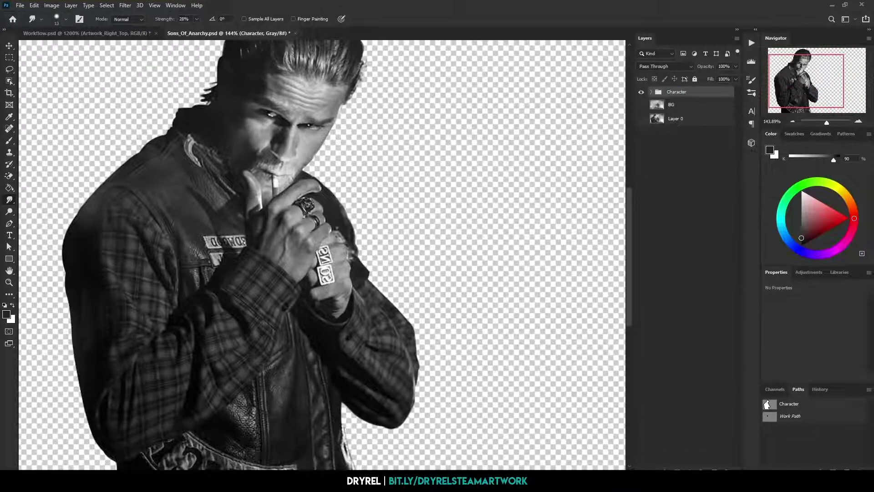
scroll(319, 255, "down", 2)
Paste the character layers into Workflow and enlarge them to about 107%, shifted slightly left and up.
left_click(641, 105)
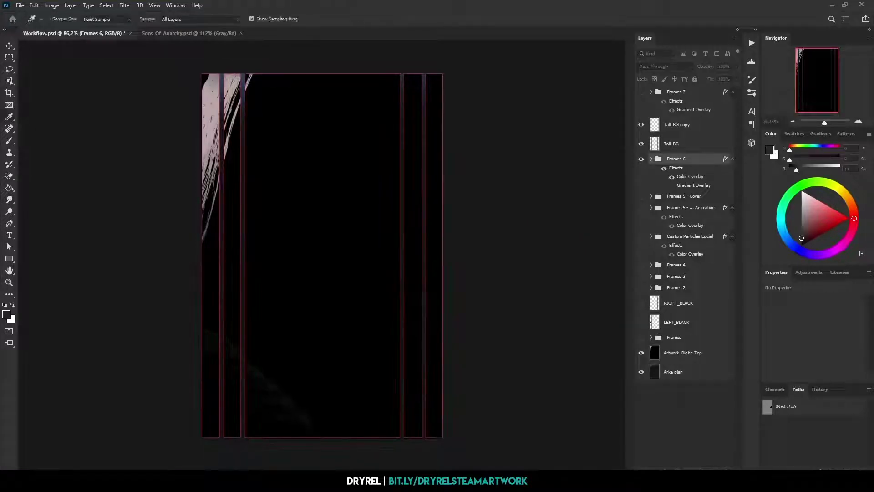
key("ctrl+v")
key("ctrl+t")
left_click_drag(201, 124, 185, 101)
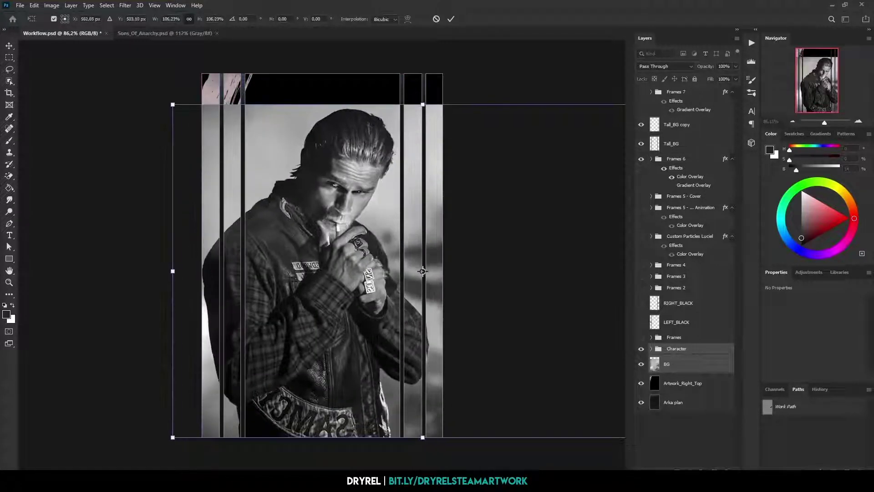
left_click_drag(319, 273, 306, 273)
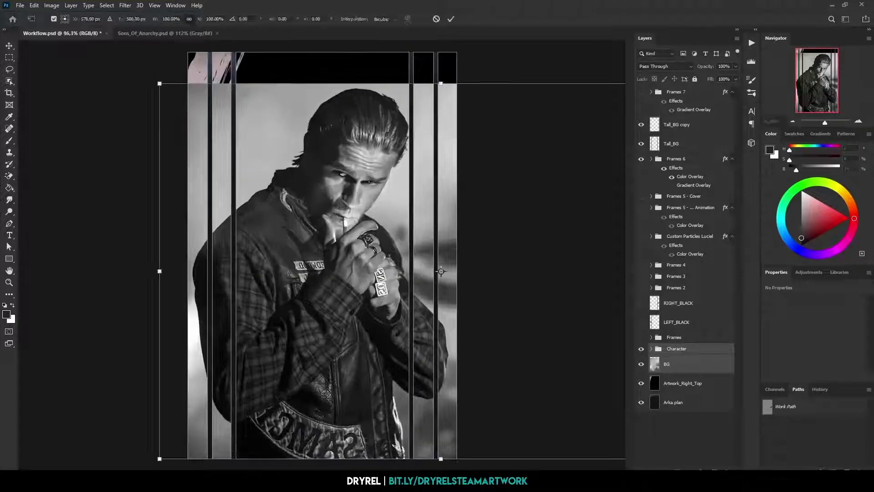
key("ctrl+minus")
Try Multiply and Luminosity blend modes on BG, then hide BG and select the Character group.
key("Return")
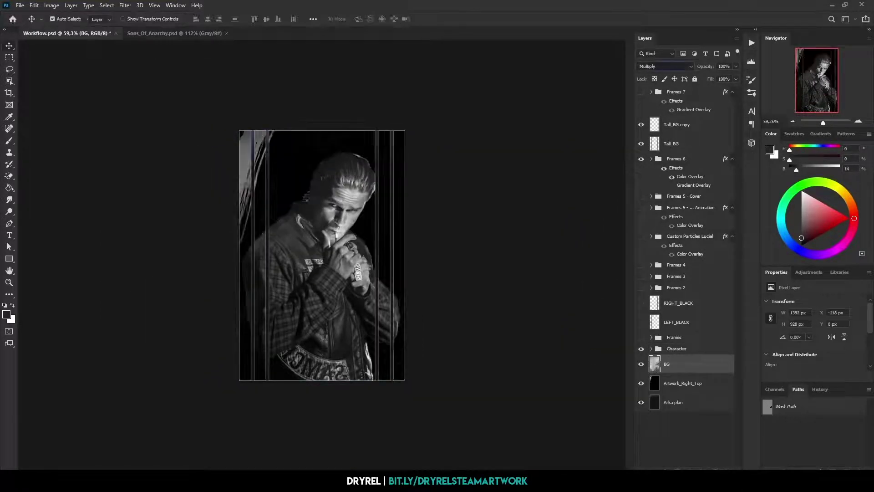
key("shift+plus")
key("shift+plus")
key("shift+plus")
key("shift+plus")
key("shift+plus")
key("shift+plus")
key("shift+plus")
key("shift+plus")
key("shift+plus")
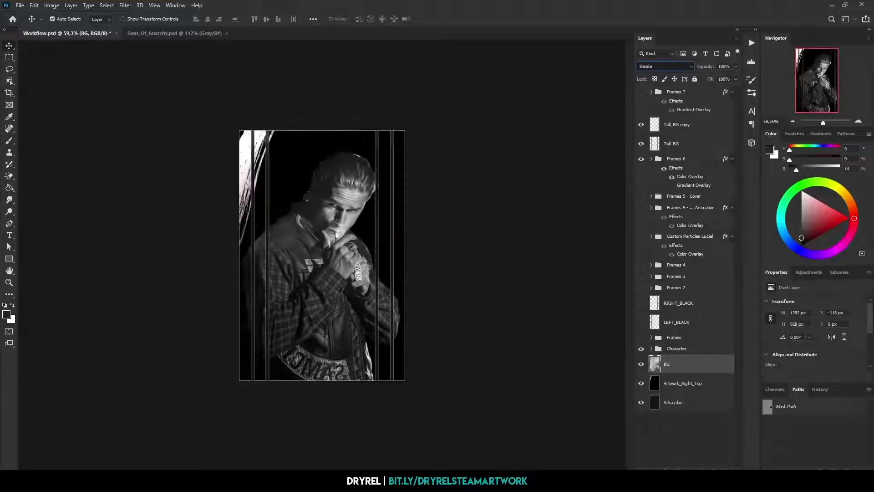
key("shift+plus")
key("shift+plus")
key("shift+plus")
key("ctrl+comma")
key("alt+bracketright")
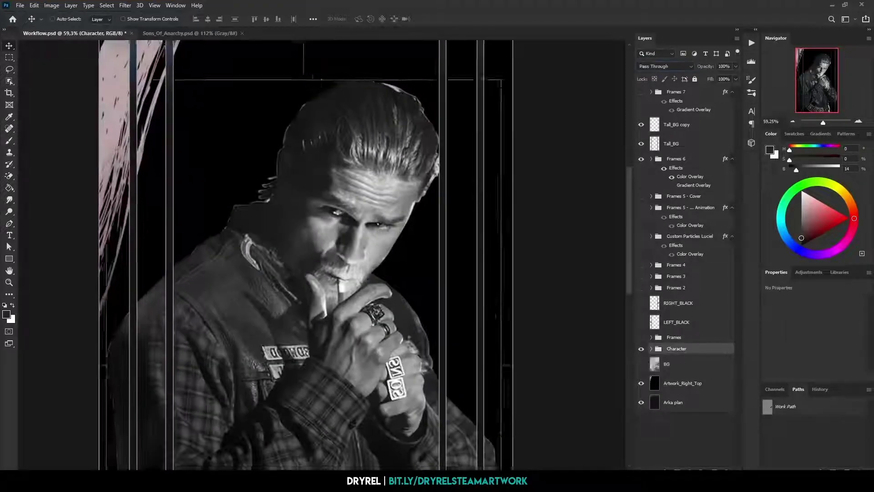
key("ctrl+plus")
left_click(319, 410)
scroll(319, 319, "up", 5)
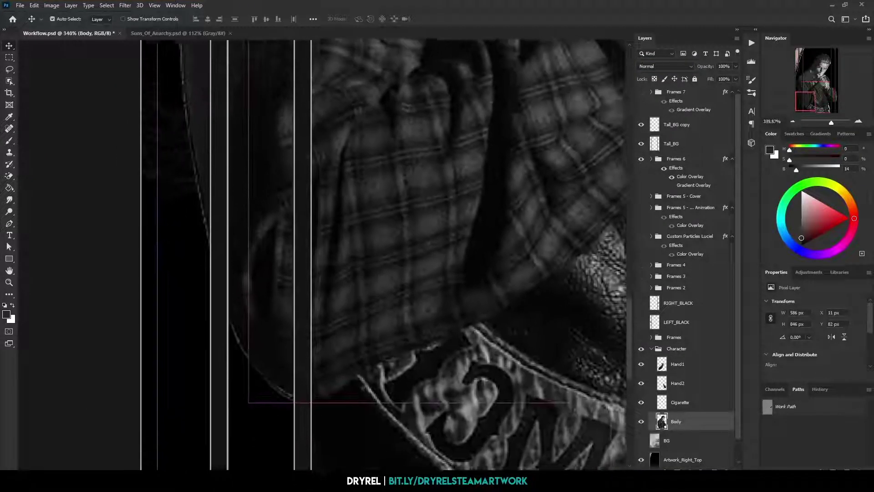
scroll(382, 205, "up", 3)
key("e")
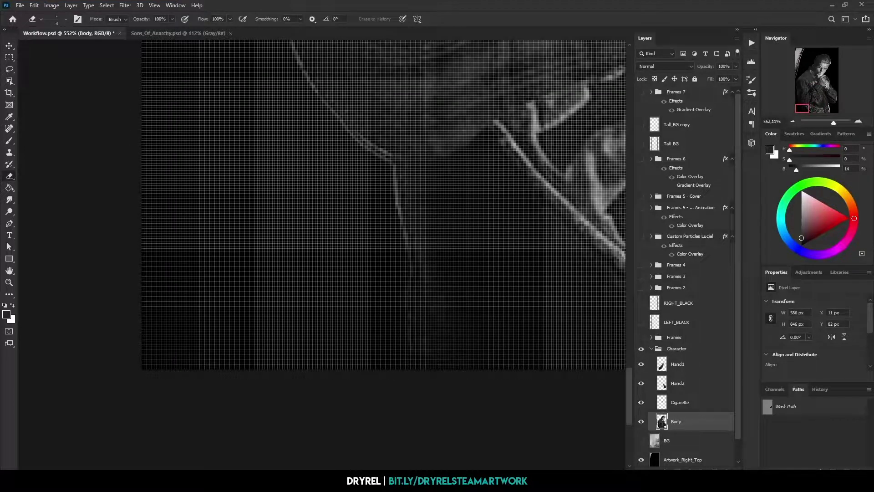
scroll(383, 205, "up", 2)
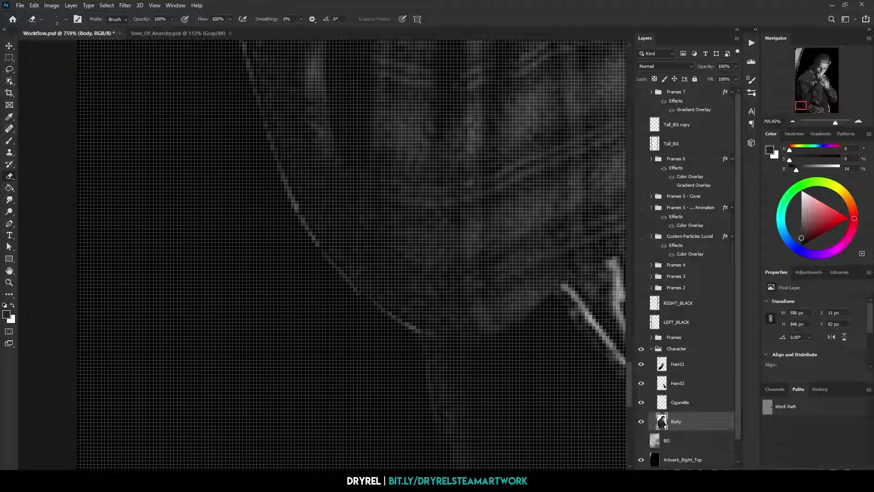
left_click_drag(319, 182, 400, 387)
left_click_drag(295, 89, 319, 173)
left_click_drag(319, 227, 383, 255)
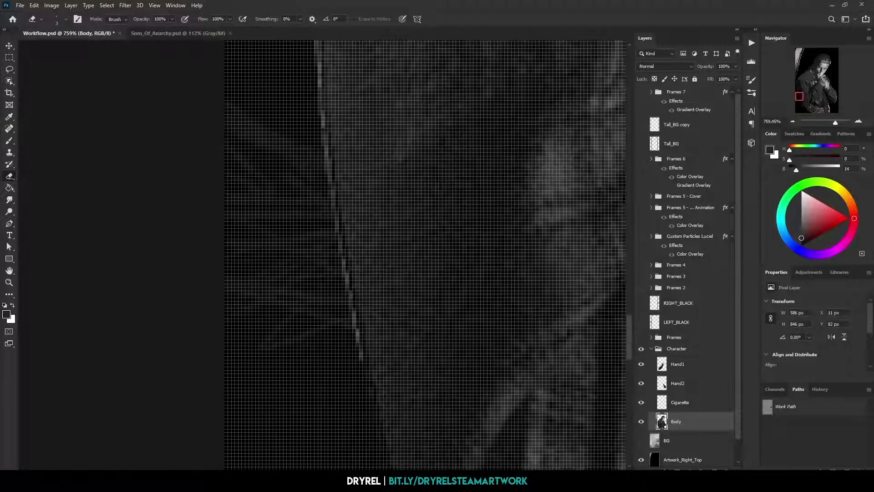
left_click_drag(334, 210, 353, 362)
left_click_drag(342, 227, 361, 246)
left_click_drag(340, 296, 344, 375)
left_click_drag(321, 146, 344, 305)
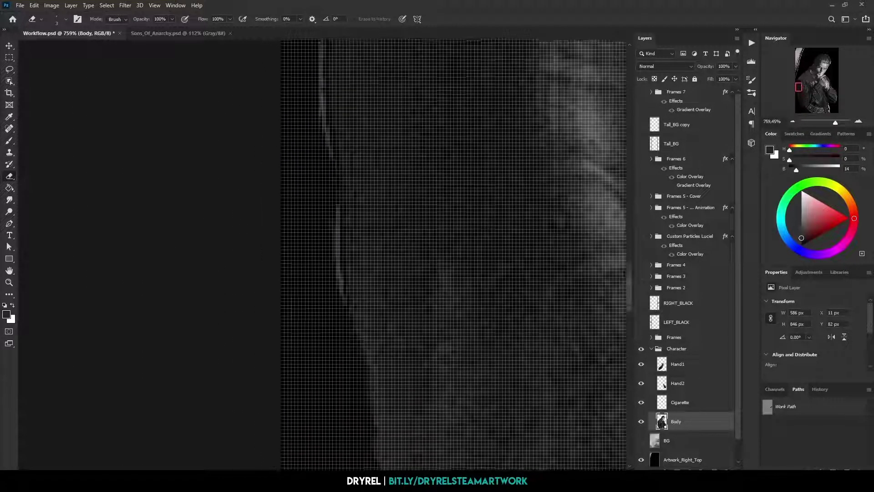
left_click_drag(364, 182, 392, 210)
left_click_drag(336, 211, 340, 314)
left_click_drag(364, 182, 391, 209)
left_click_drag(323, 175, 333, 306)
mouse_move(364, 182)
left_mouse_down()
mouse_move(392, 209)
mouse_move(371, 200)
left_mouse_up()
left_click_drag(346, 228, 324, 300)
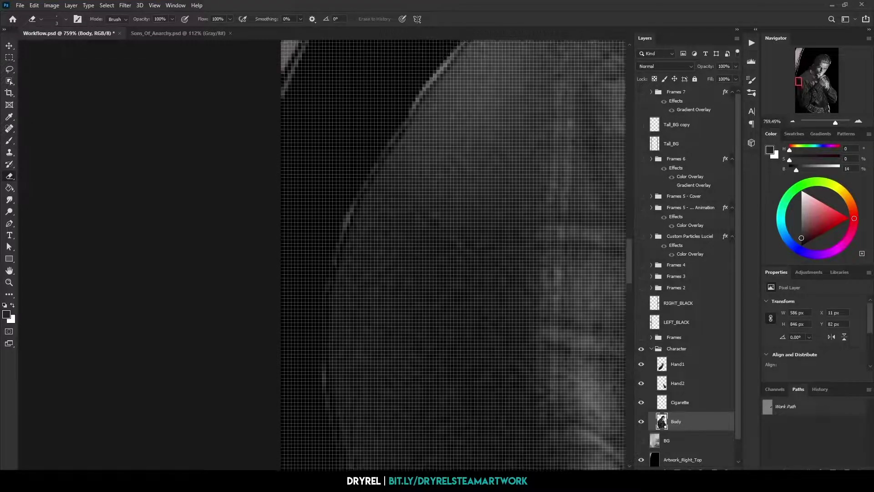
left_click_drag(364, 182, 391, 210)
left_click_drag(371, 224, 383, 262)
left_click_drag(397, 186, 423, 223)
mouse_move(365, 182)
left_mouse_down()
mouse_move(409, 218)
mouse_move(296, 378)
left_mouse_up()
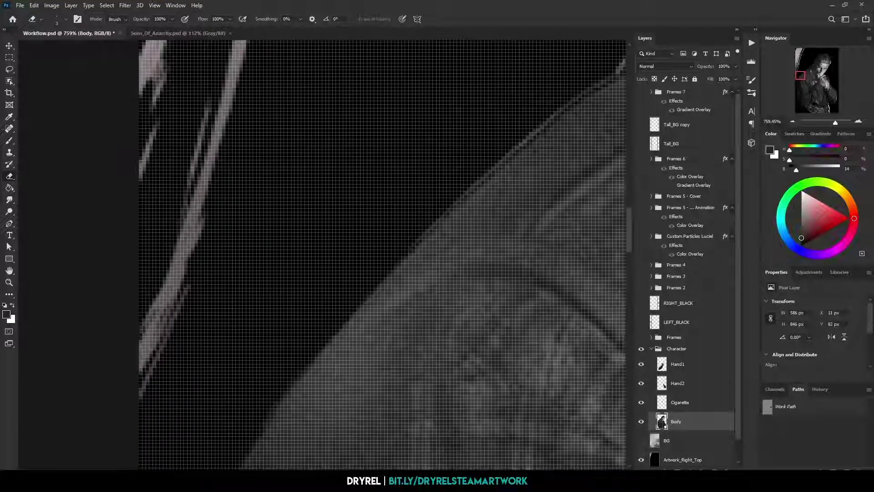
left_click_drag(323, 337, 430, 228)
left_click_drag(365, 227, 250, 274)
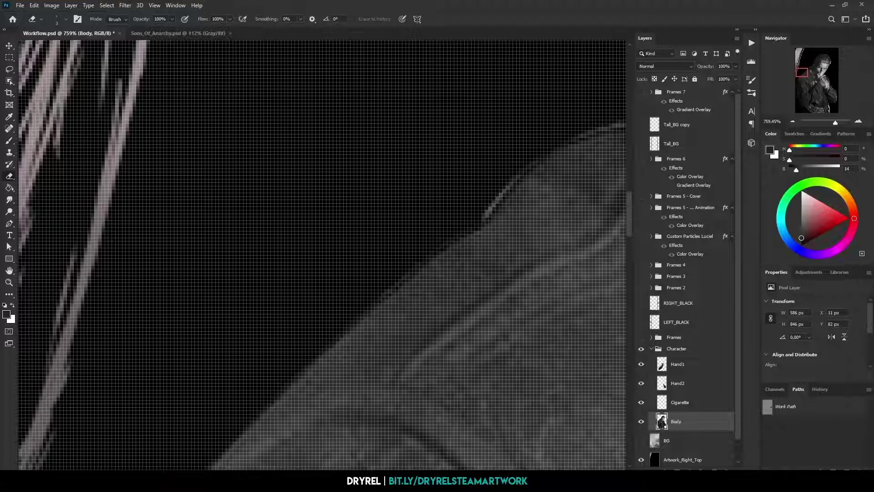
left_click_drag(456, 159, 223, 323)
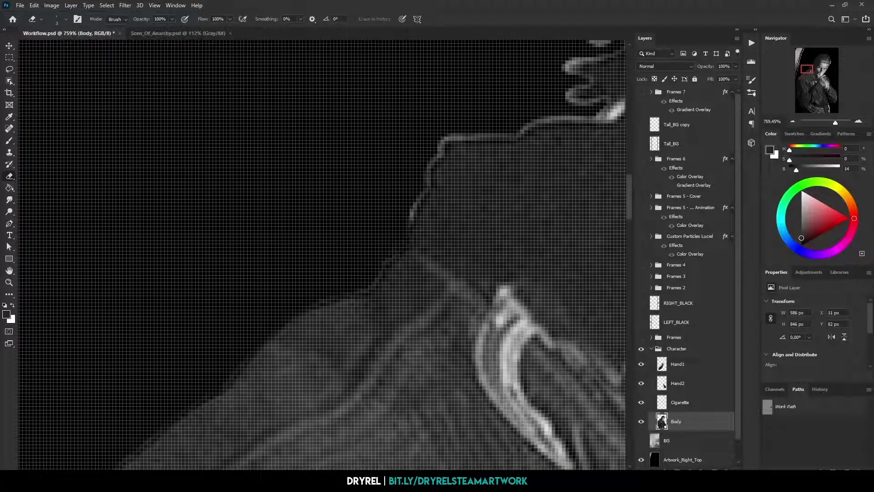
left_click_drag(412, 218, 428, 182)
mouse_move(410, 205)
left_mouse_down()
mouse_move(375, 269)
mouse_move(391, 264)
mouse_move(319, 266)
left_mouse_up()
scroll(364, 255, "up", 2)
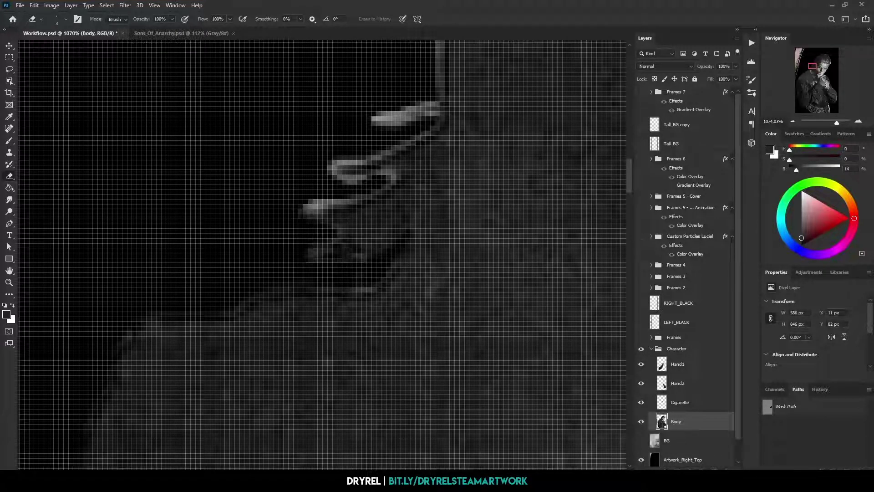
left_click_drag(302, 209, 389, 180)
left_click_drag(410, 137, 343, 269)
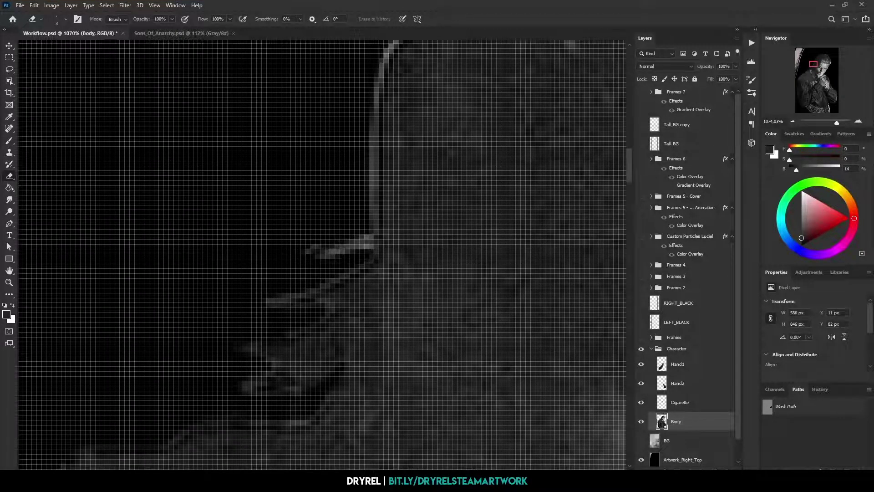
left_click_drag(319, 137, 274, 205)
mouse_move(319, 137)
left_mouse_down()
mouse_move(251, 273)
mouse_move(273, 273)
left_mouse_up()
scroll(318, 227, "down", 2)
left_click_drag(318, 228, 296, 255)
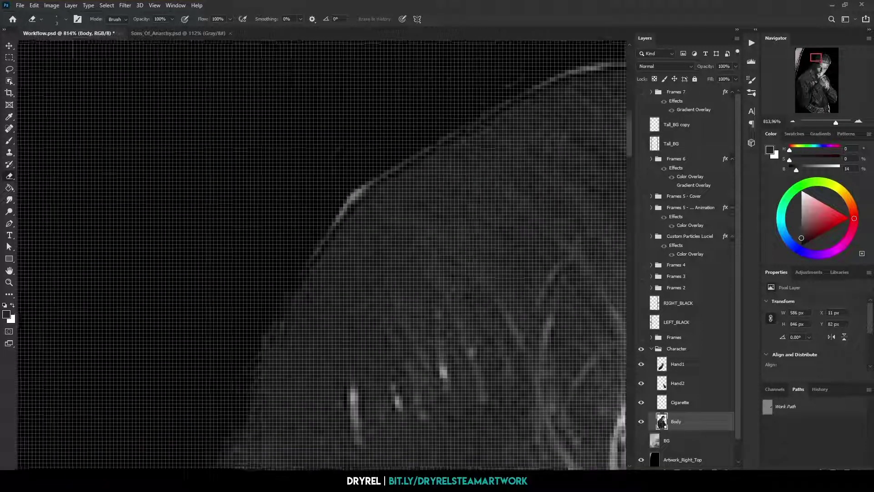
left_click_drag(319, 228, 315, 255)
mouse_move(364, 182)
left_mouse_down()
mouse_move(350, 323)
mouse_move(319, 241)
left_mouse_up()
scroll(319, 251, "down", 1)
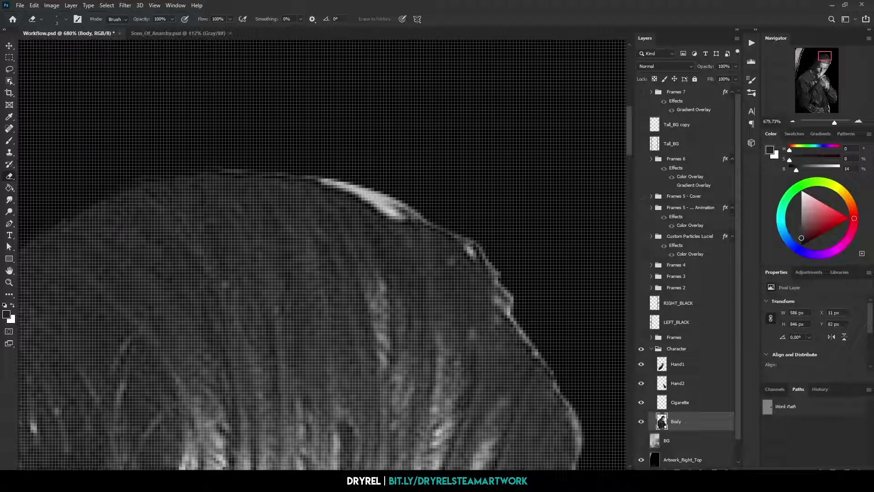
left_click_drag(387, 274, 296, 191)
scroll(319, 250, "down", 5)
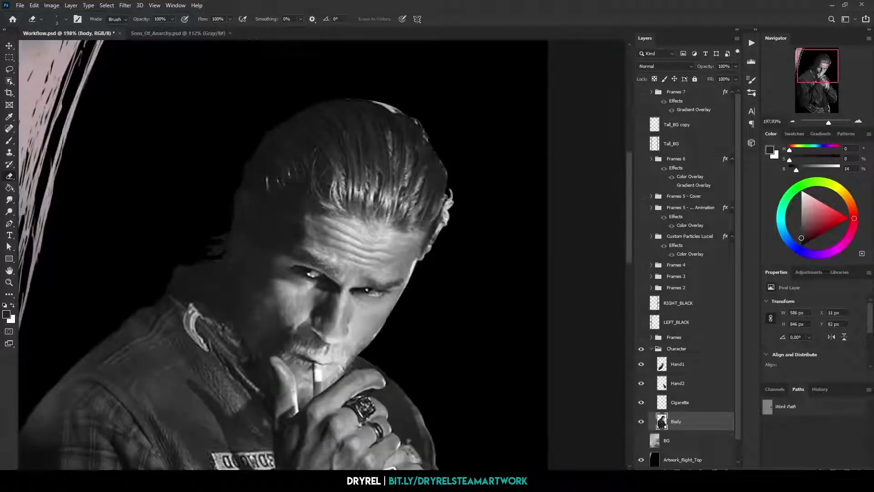
scroll(378, 167, "up", 5)
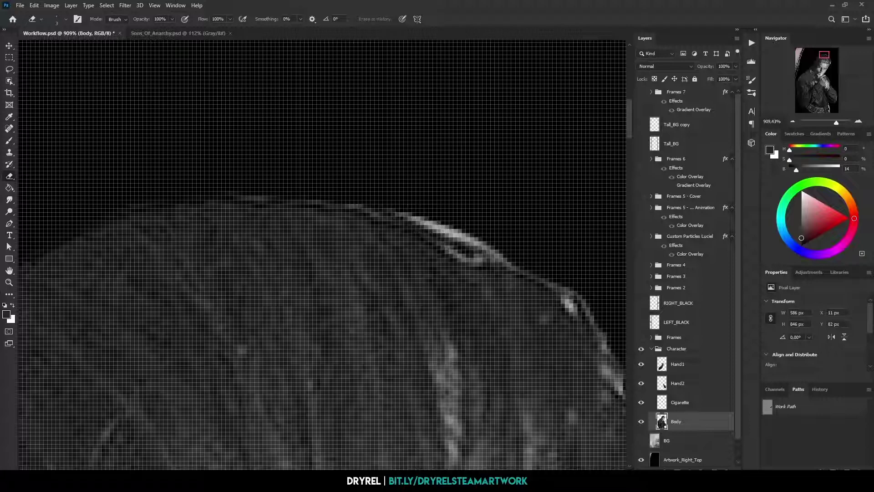
scroll(378, 205, "down", 2)
scroll(378, 205, "down", 4)
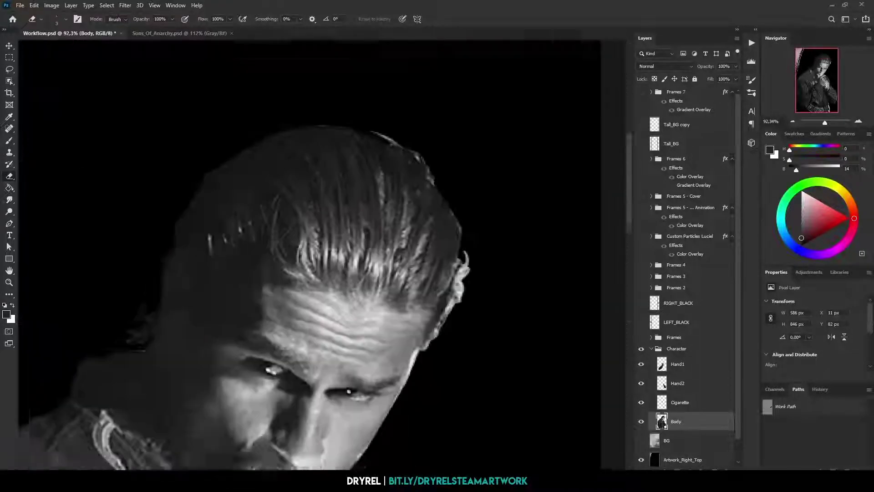
scroll(378, 205, "up", 4)
scroll(377, 205, "down", 1)
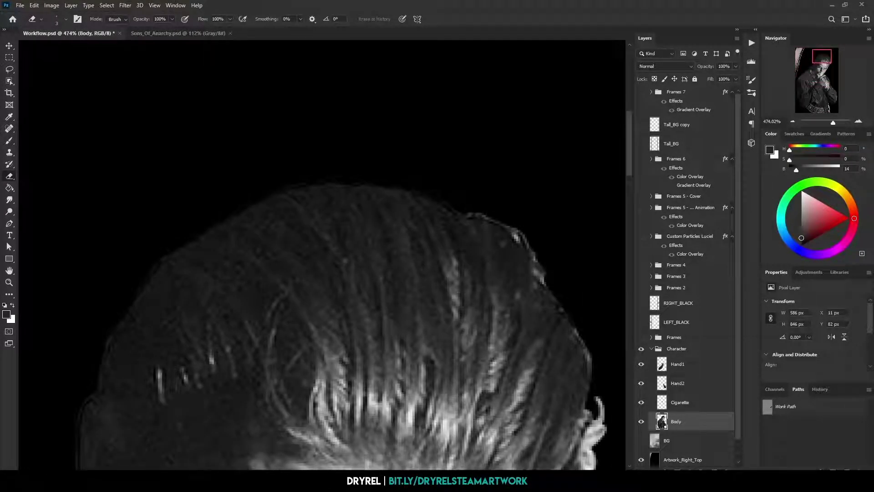
scroll(393, 240, "up", 1)
scroll(394, 241, "up", 2)
scroll(393, 241, "down", 2)
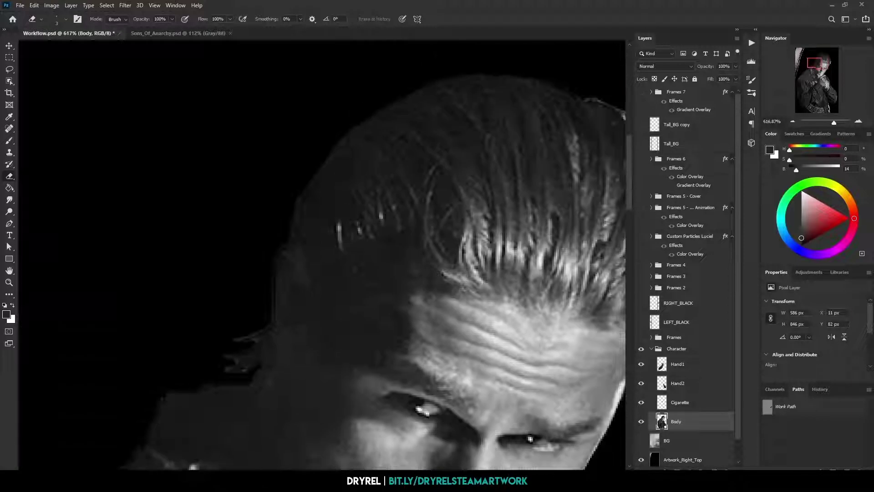
scroll(405, 229, "up", 1)
left_click_drag(404, 230, 27, 378)
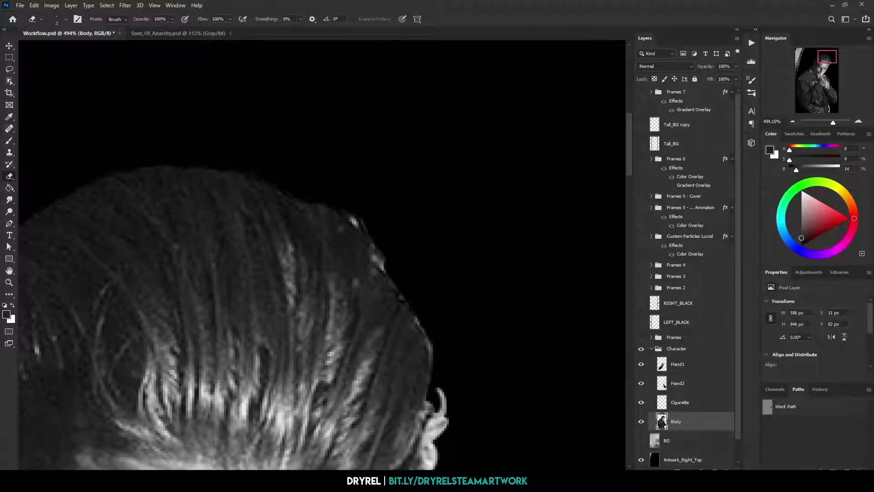
scroll(469, 293, "down", 1)
left_click_drag(579, 334, 469, 293)
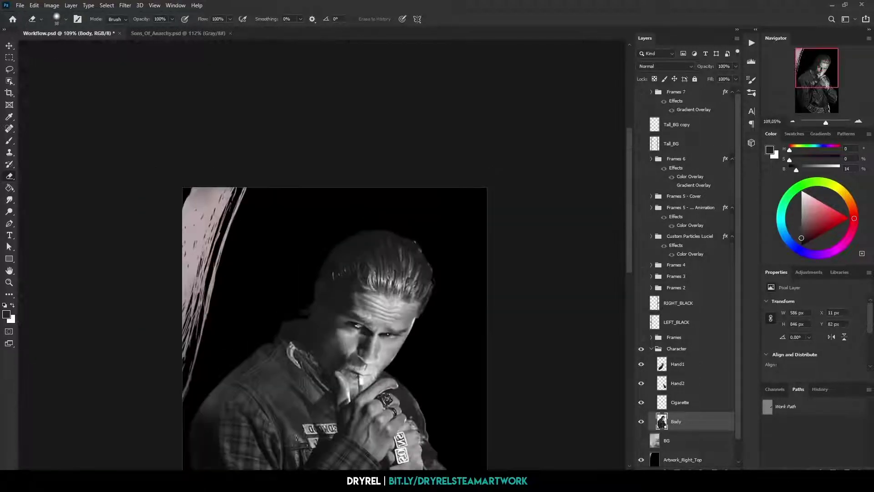
left_click_drag(361, 295, 361, 295)
scroll(361, 295, "down", 2)
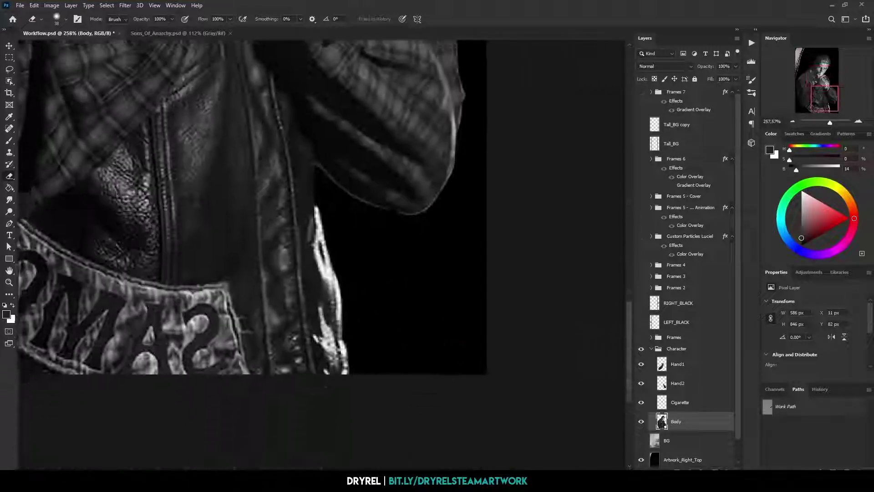
scroll(335, 167, "up", 3)
left_click(335, 167, "ctrl")
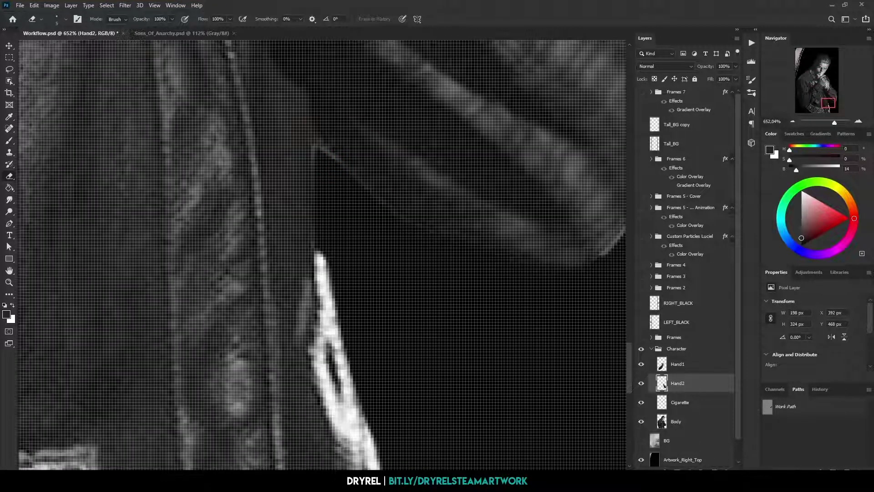
mouse_move(456, 136)
left_mouse_down()
mouse_move(319, 296)
mouse_move(330, 296)
left_mouse_up()
left_click(382, 283, "ctrl")
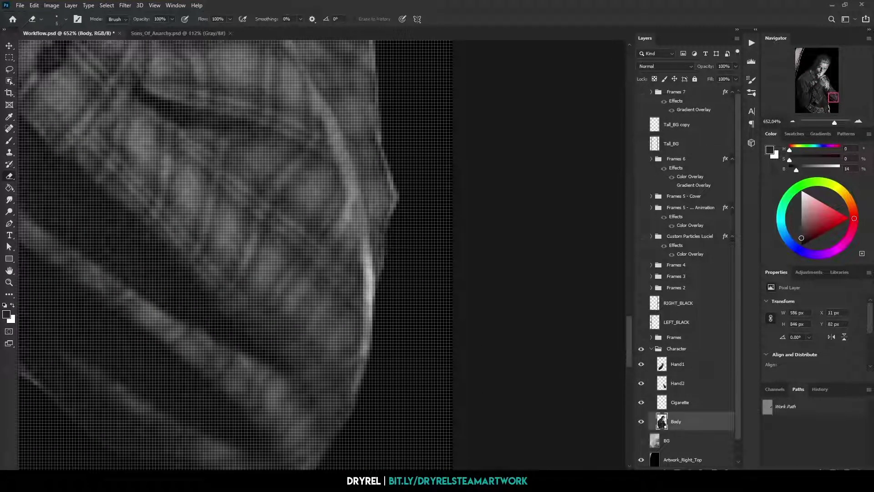
left_click_drag(390, 201, 400, 410)
mouse_move(382, 283)
left_mouse_down()
mouse_move(409, 182)
mouse_move(301, 255)
left_mouse_up()
left_click_drag(353, 223, 382, 282)
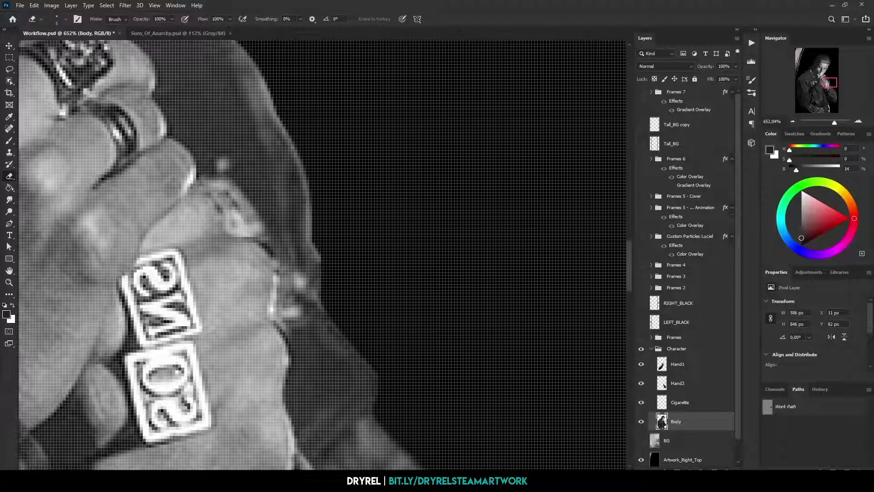
left_click_drag(328, 146, 346, 282)
scroll(355, 278, "down", 3)
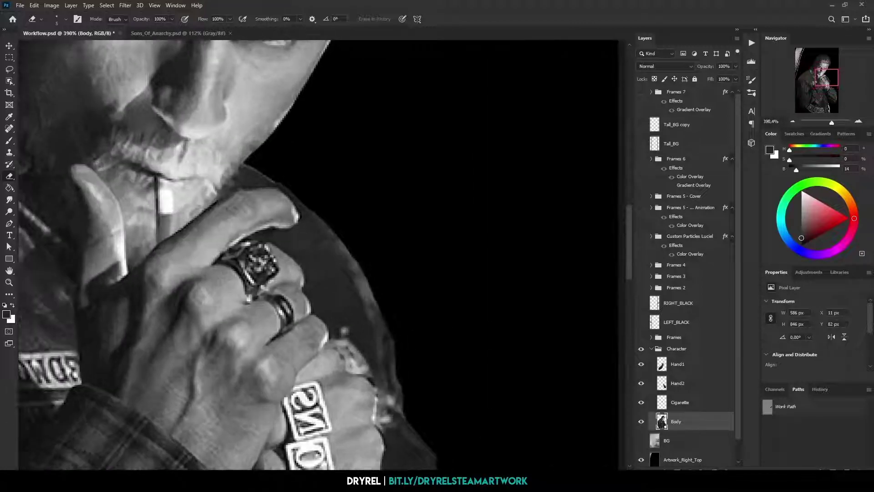
scroll(318, 228, "up", 3)
scroll(319, 227, "down", 5)
scroll(319, 183, "up", 4)
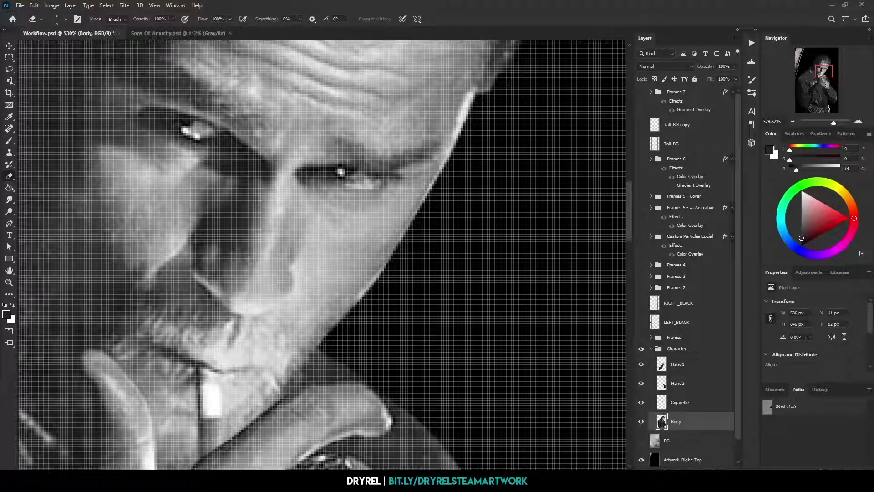
left_click_drag(342, 172, 307, 259)
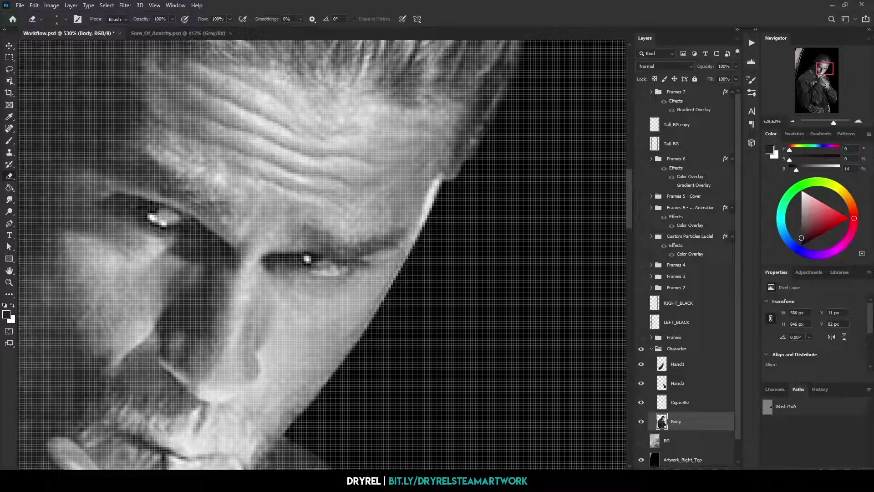
scroll(410, 237, "down", 5)
scroll(410, 237, "up", 2)
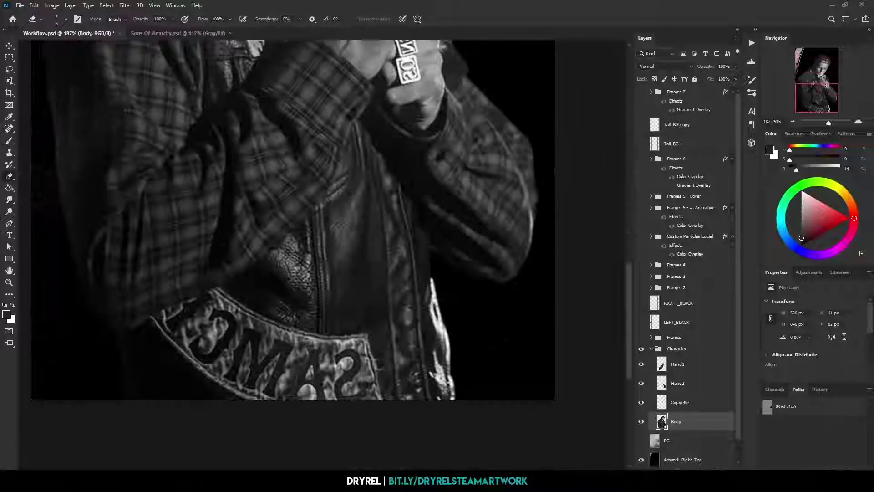
scroll(437, 279, "up", 3)
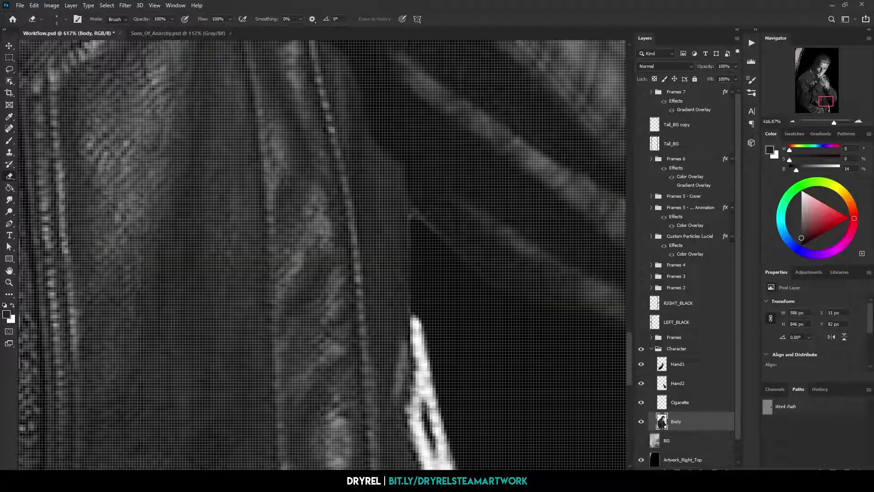
scroll(412, 215, "down", 5)
scroll(318, 274, "up", 4)
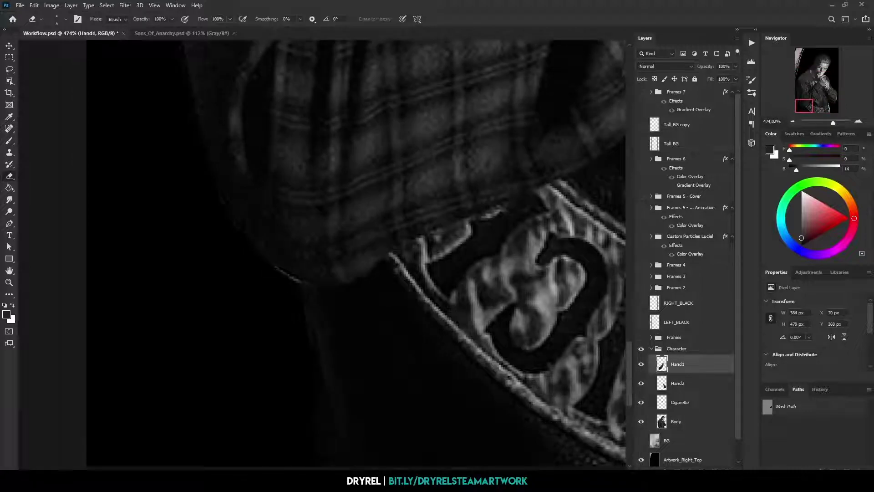
scroll(318, 255, "down", 5)
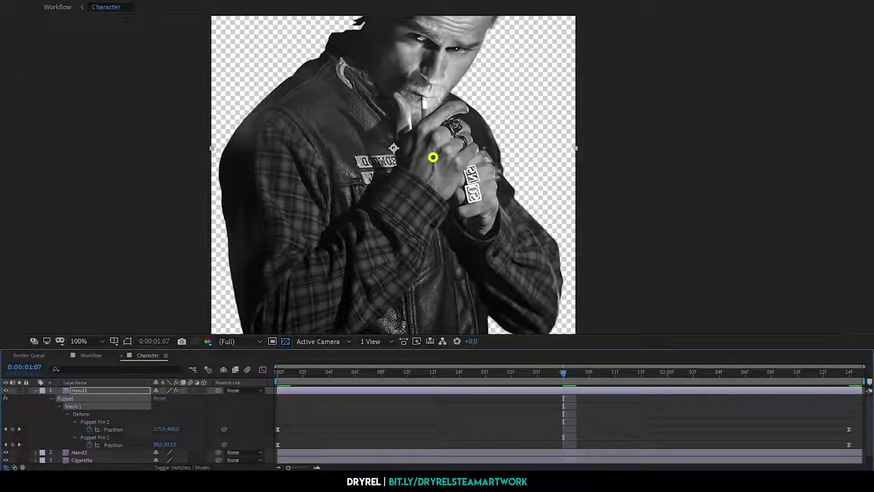
Move the Hand2 and Cigarette puppet pins into new poses and preview the motion.
left_click_drag(433, 157, 432, 156)
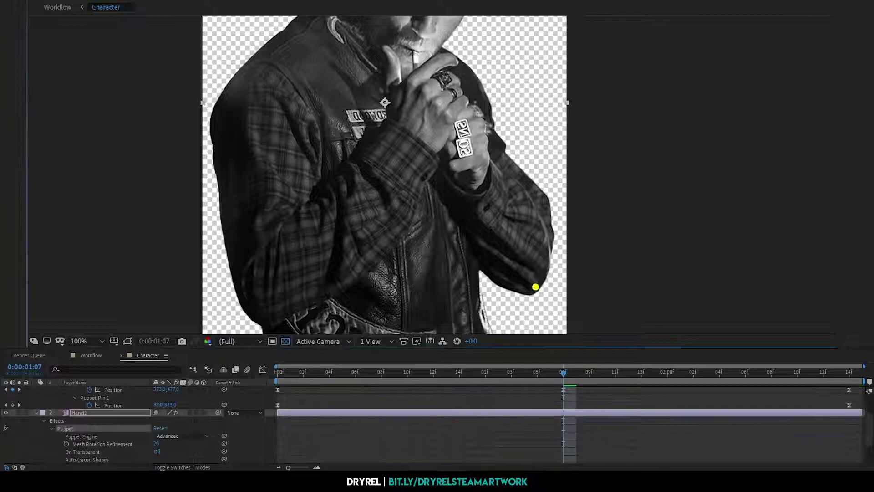
scroll(136, 423, "up", 3)
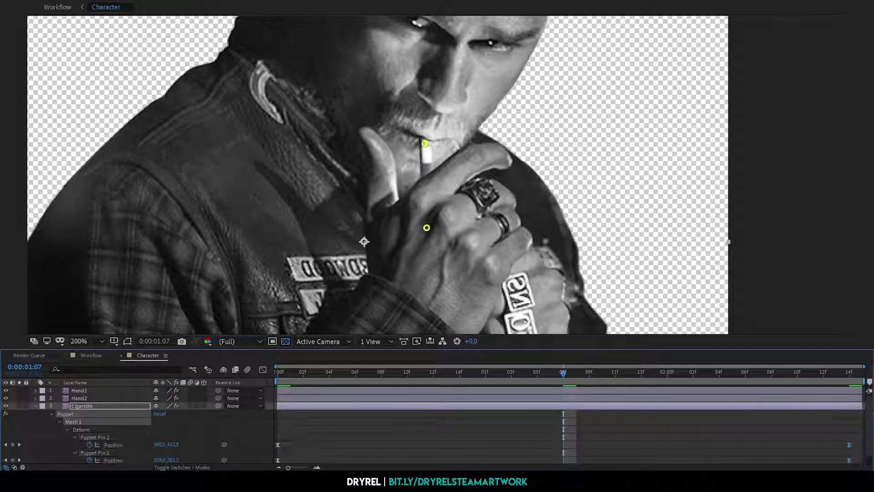
left_click_drag(425, 144, 425, 154)
key("space")
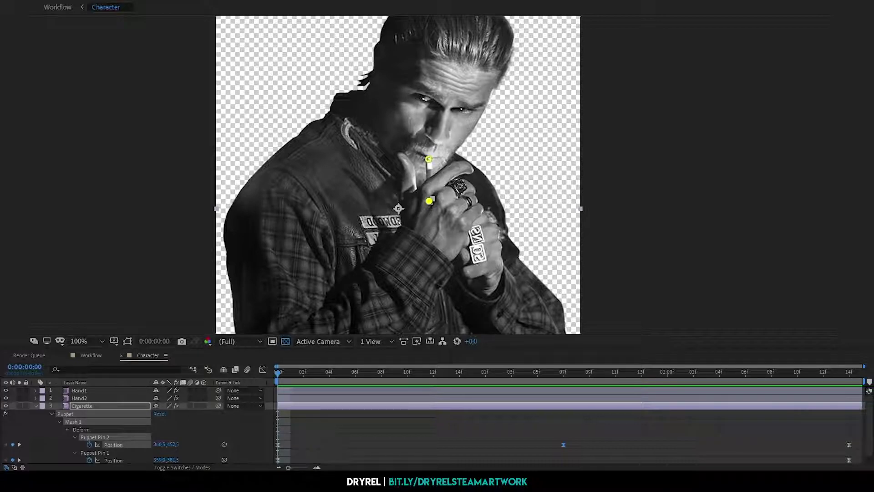
Paste the starting pin keyframes at the last frame so the animation loops, and preview it.
key("equal")
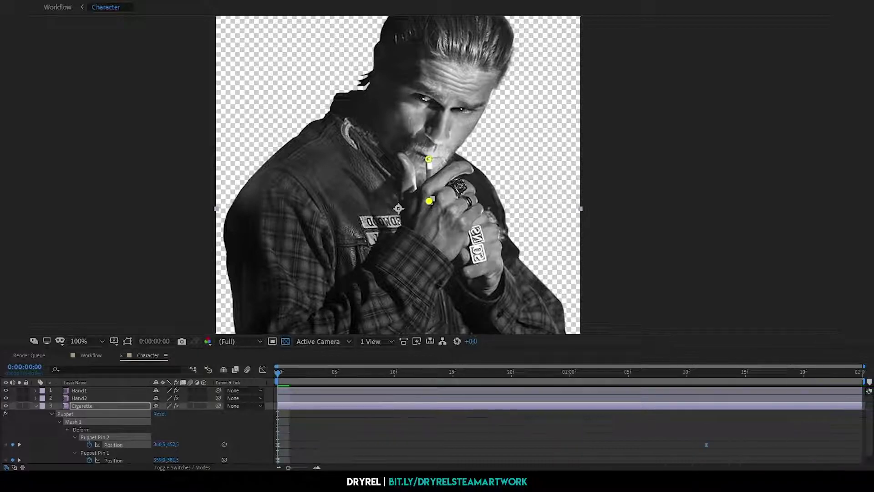
scroll(455, 419, "down", 1)
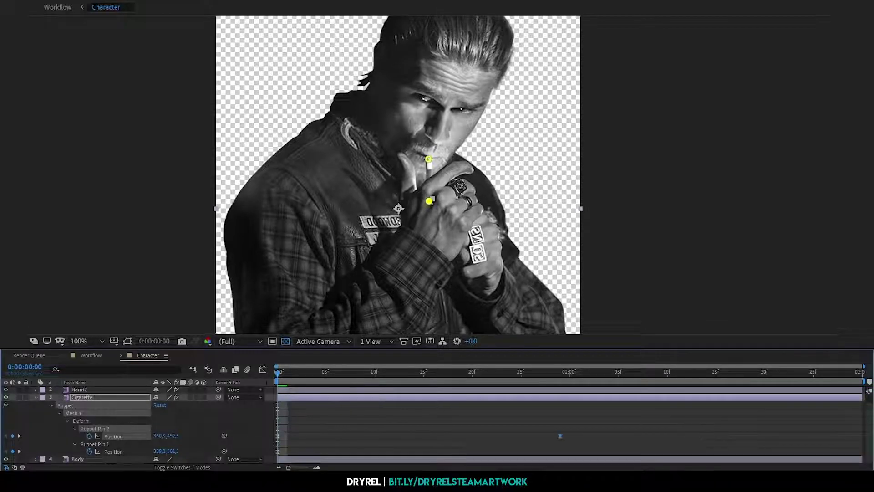
key("End")
key("ctrl+v")
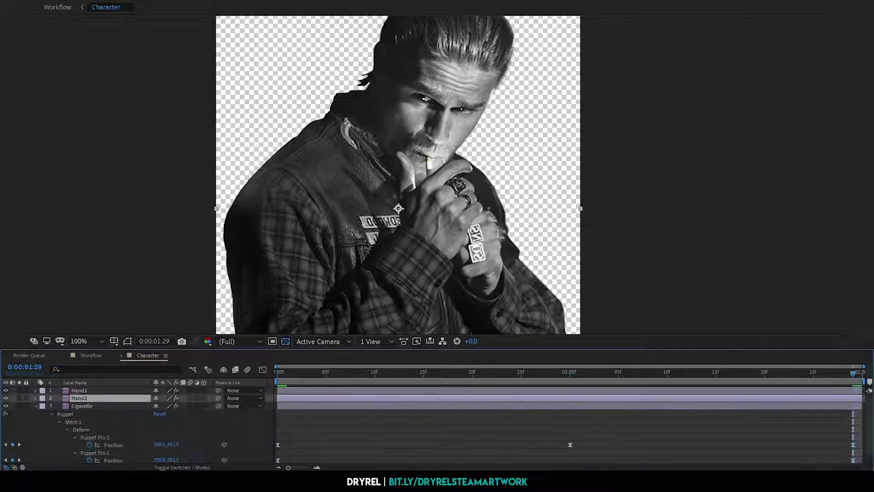
scroll(570, 433, "up", 1)
scroll(570, 424, "up", 1)
scroll(570, 415, "up", 1)
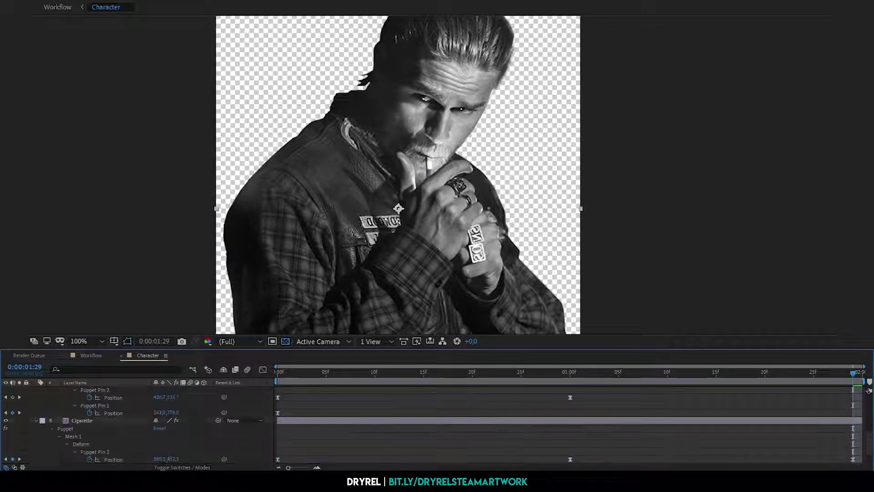
scroll(570, 405, "up", 1)
scroll(570, 424, "down", 6)
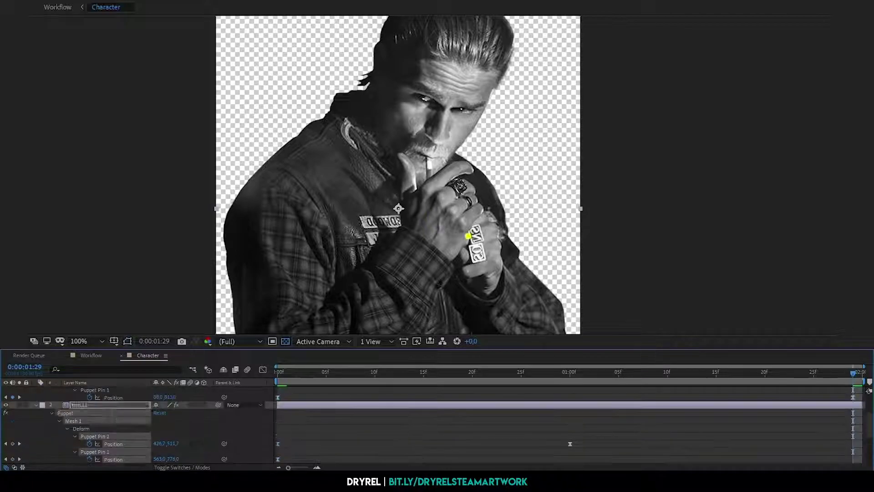
scroll(570, 424, "down", 3)
scroll(570, 424, "up", 3)
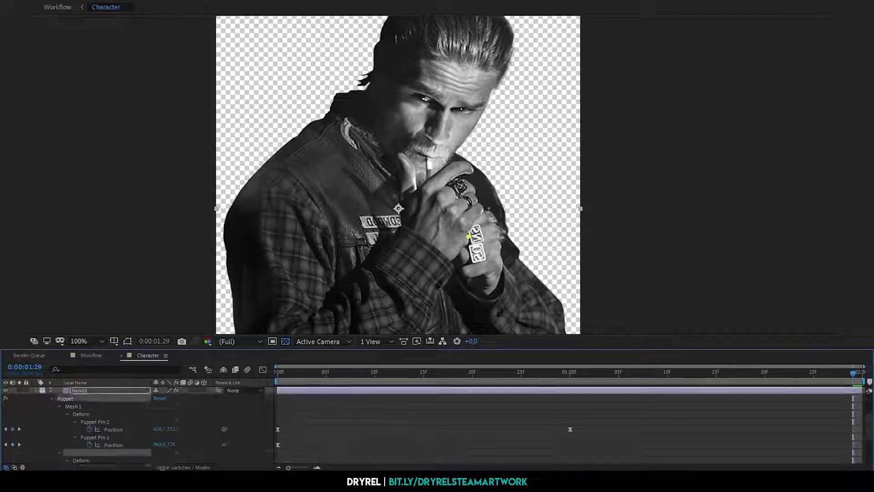
scroll(570, 424, "down", 3)
key("space")
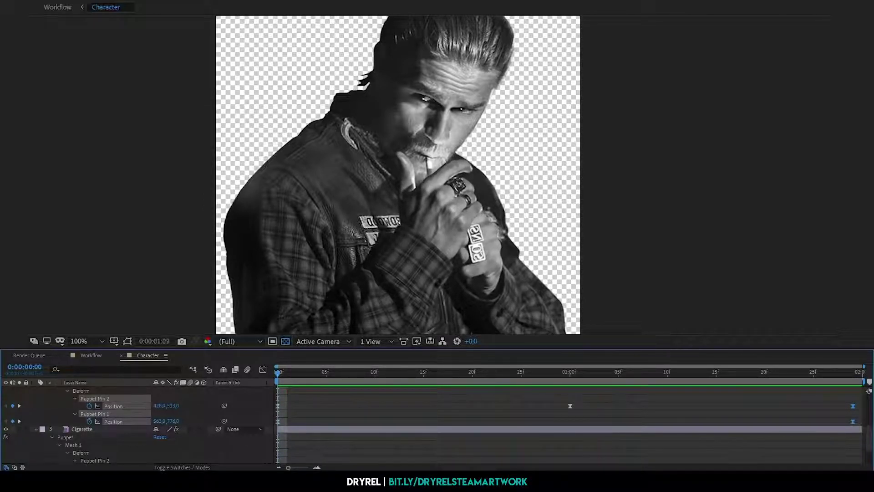
key("space")
Refine Hand2's pin pose at the 1:00 keyframe, replay, then start pinning the body in Workflow.
left_click(468, 235)
key("j")
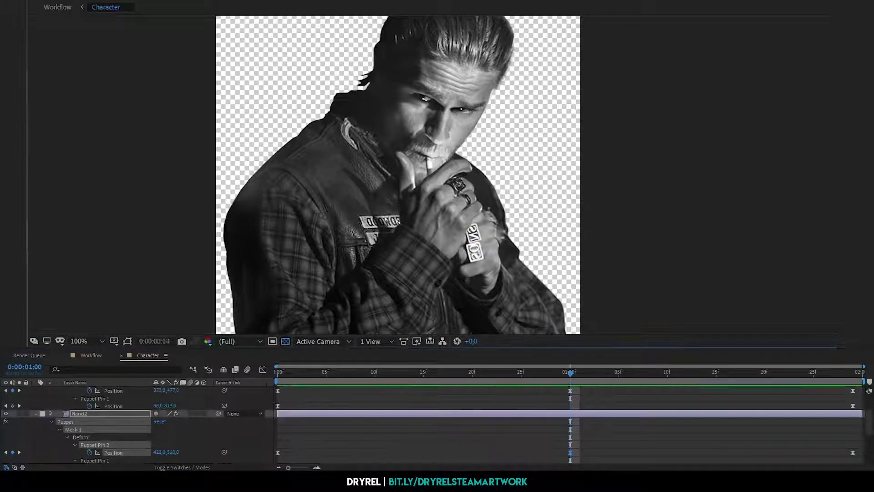
left_click_drag(469, 235, 466, 236)
key("space")
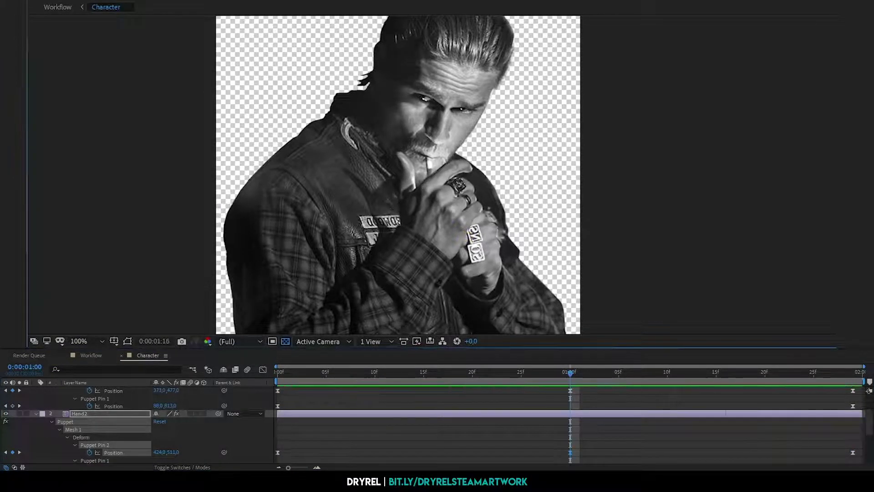
left_click(91, 356)
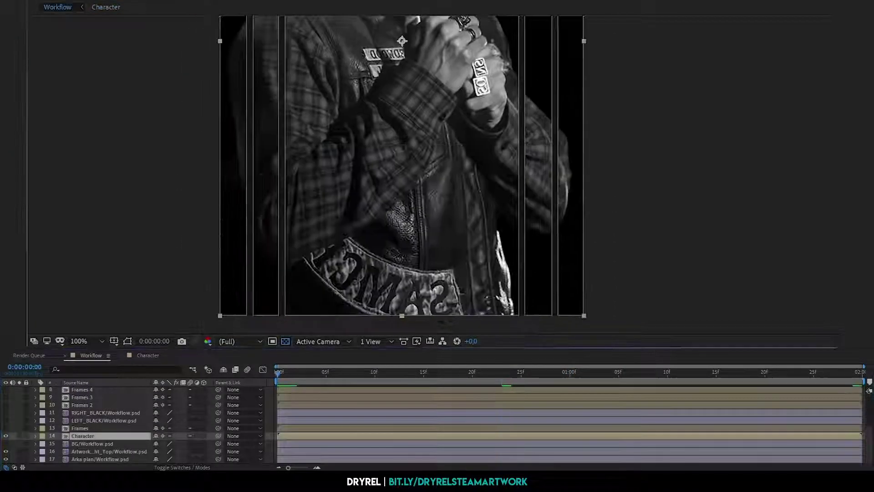
left_click(288, 310)
Add a bottom-edge pin to Character, keyframe the chest pin at one second, and preview.
scroll(473, 301, "down", 2)
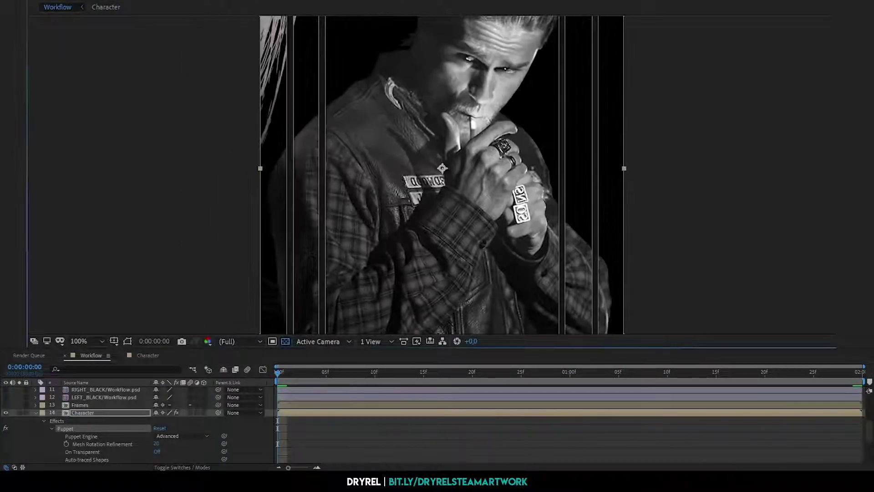
left_click(492, 307)
key("u")
left_click(570, 372)
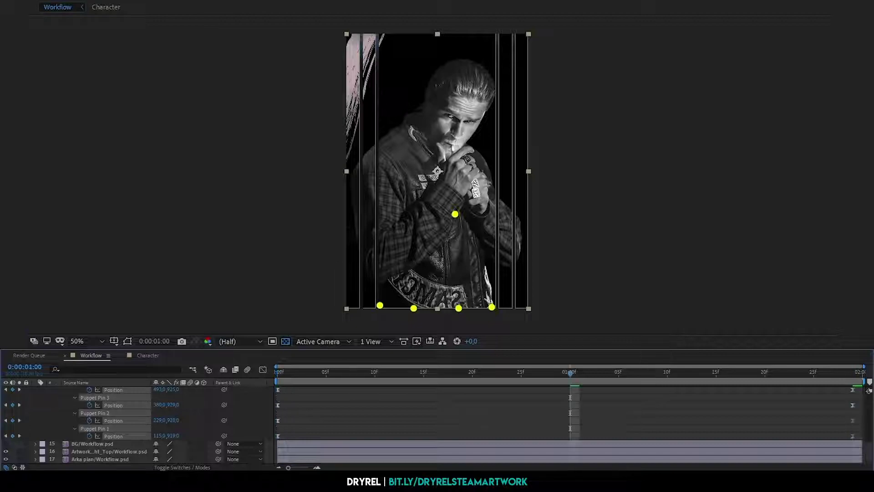
left_click(454, 212)
key("space")
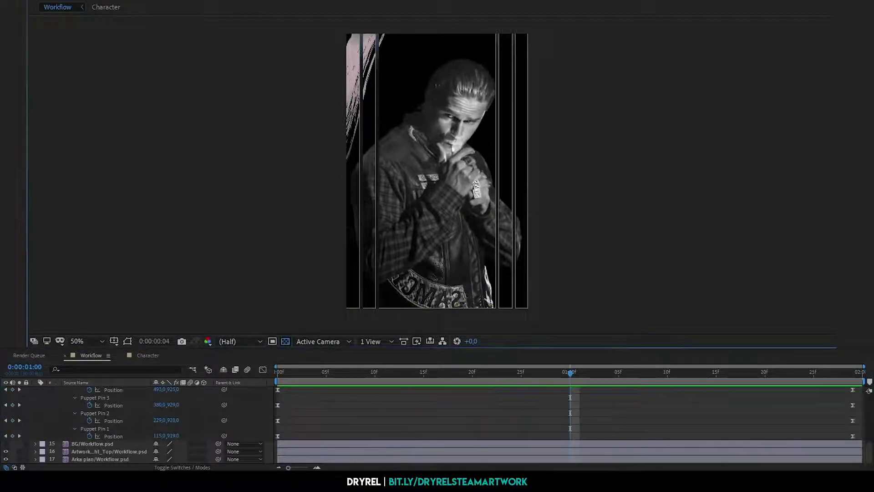
key("space")
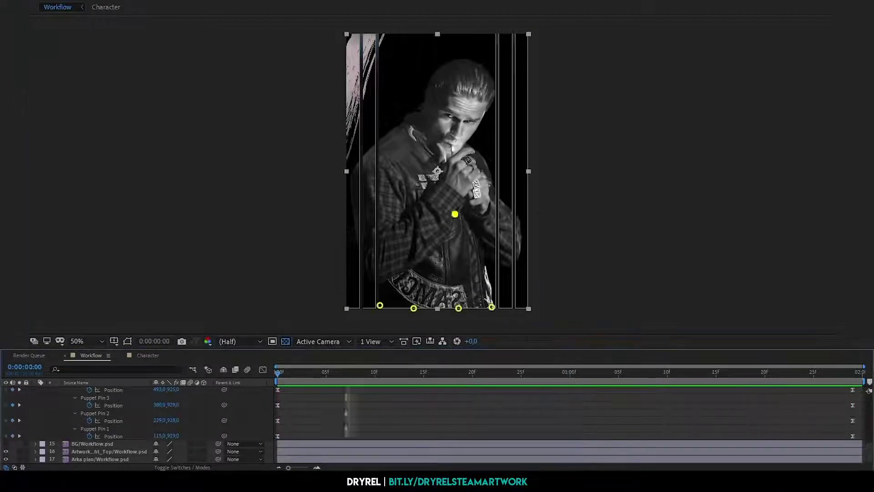
scroll(456, 286, "up", 2)
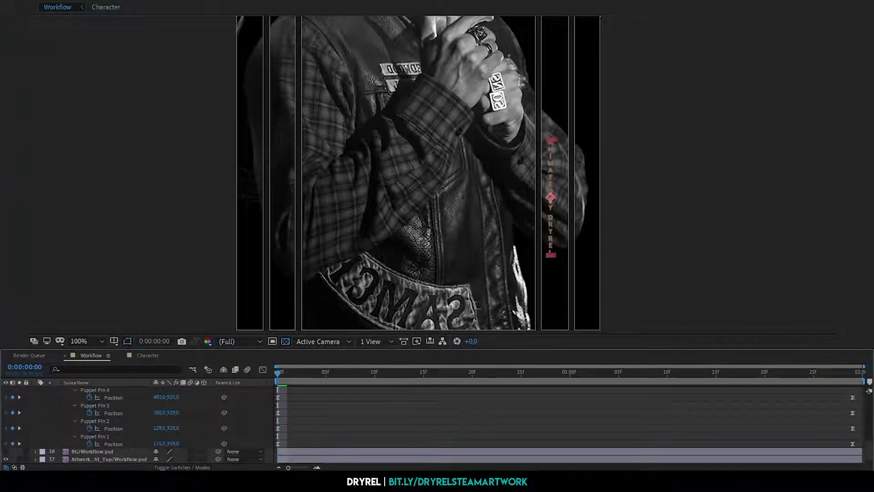
scroll(534, 241, "up", 1)
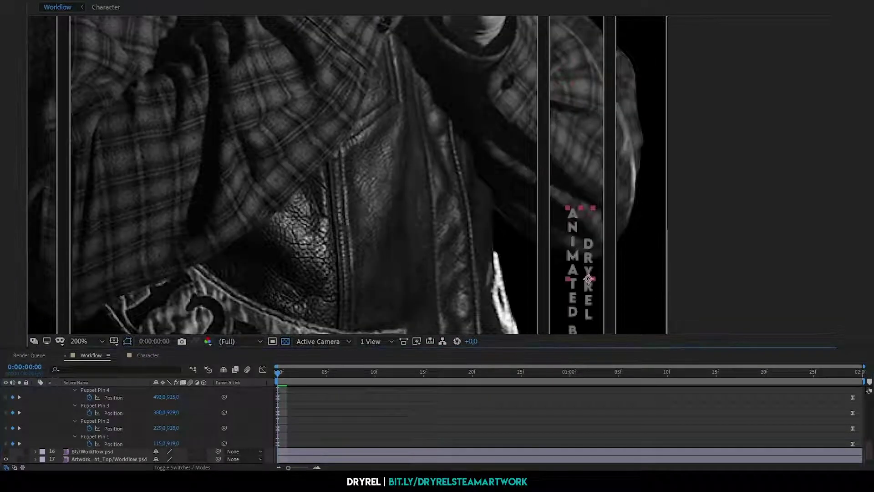
scroll(532, 228, "down", 5)
scroll(533, 228, "down", 1)
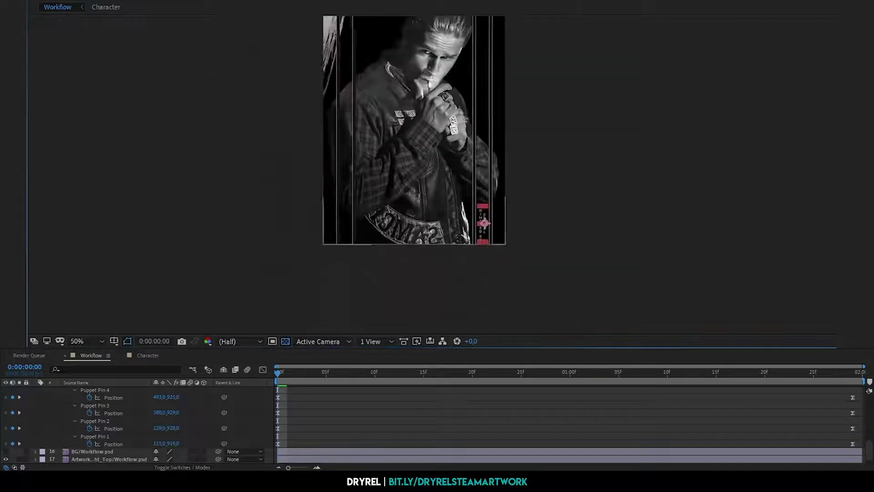
Select the Sons of Anarchy logo layer and set its Scale to 31%.
double_click(531, 250)
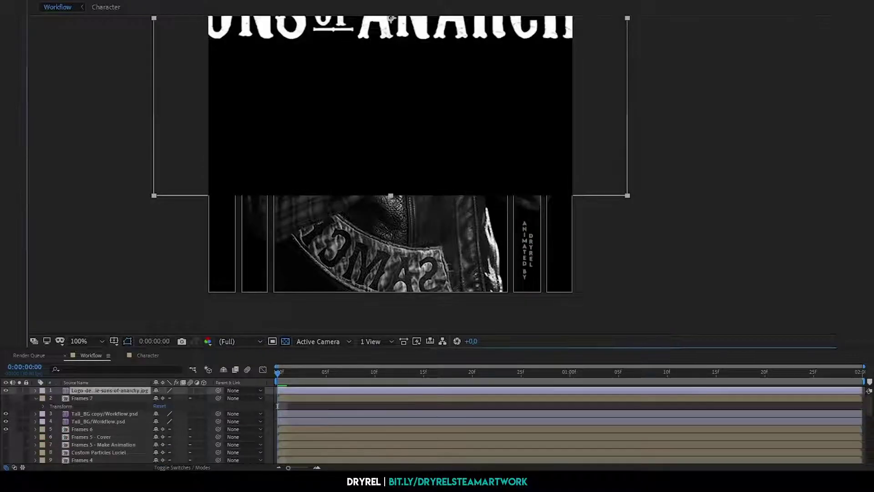
key("s")
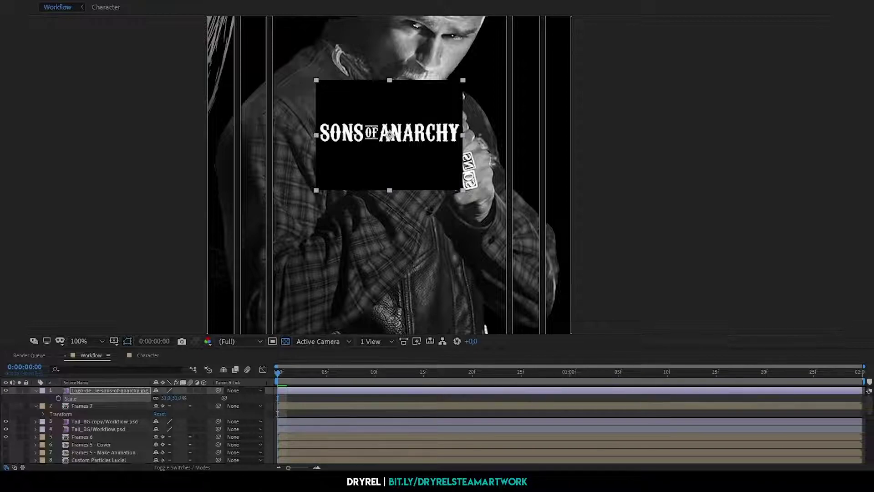
Apply the effect removing the logo's black background and move the logo to the poster's top.
key("ctrl+v")
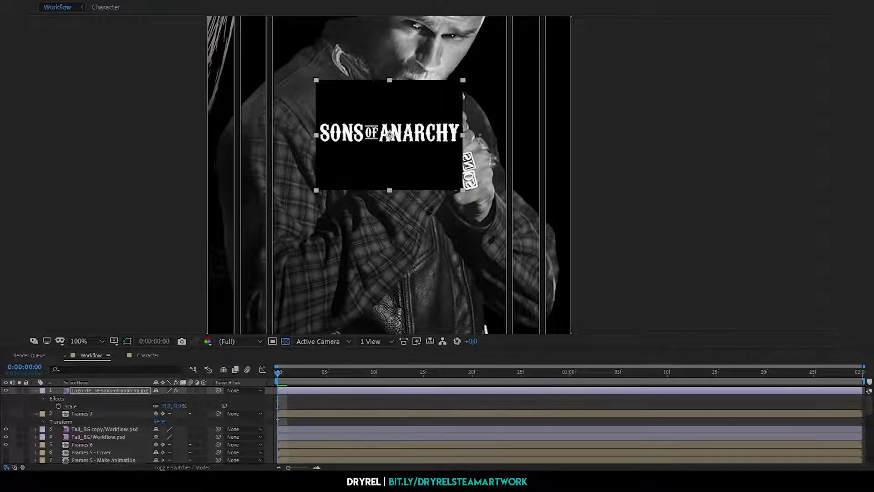
left_click_drag(385, 178, 386, 291)
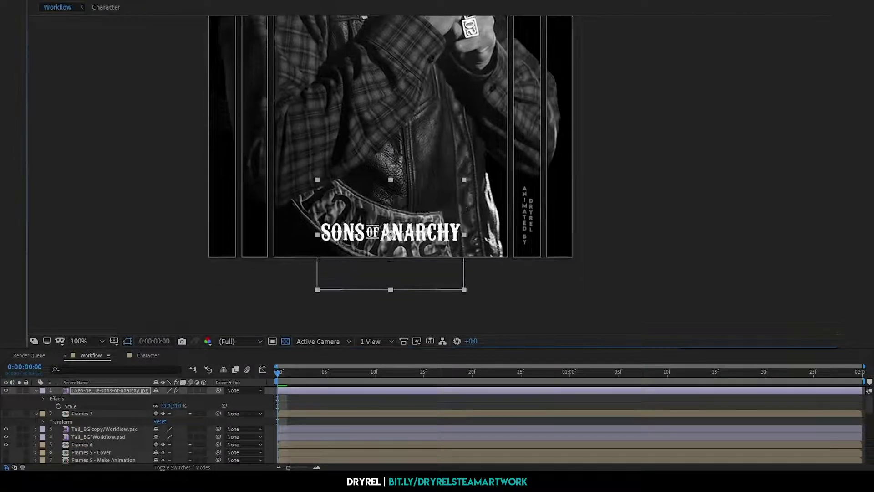
key("comma")
scroll(411, 176, "up", 5)
left_click_drag(410, 263, 414, 69)
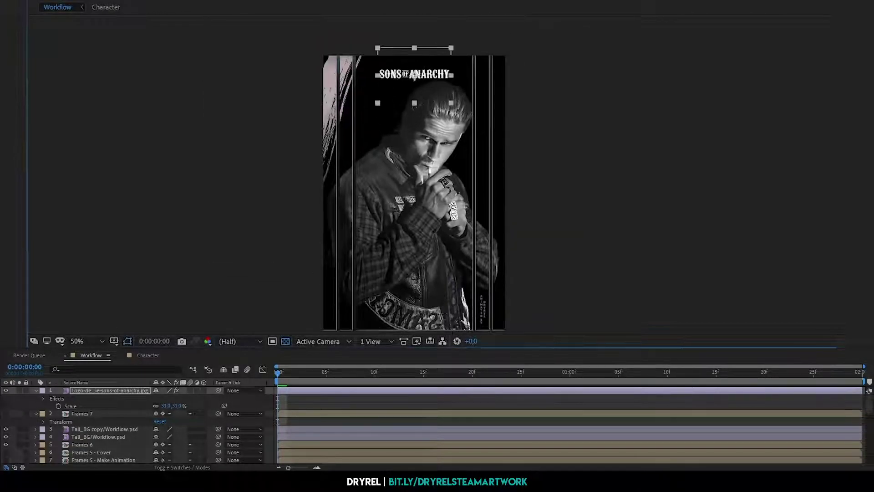
Keyframe the logo's Scale from 31% to 30% at one second and preview it.
left_click(58, 406)
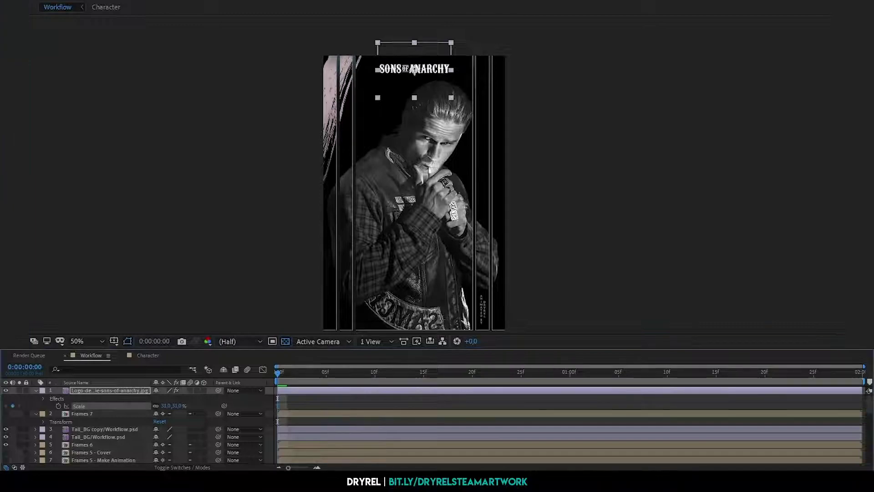
key("End")
left_click(570, 372)
left_click(180, 406)
key("Return")
key("space")
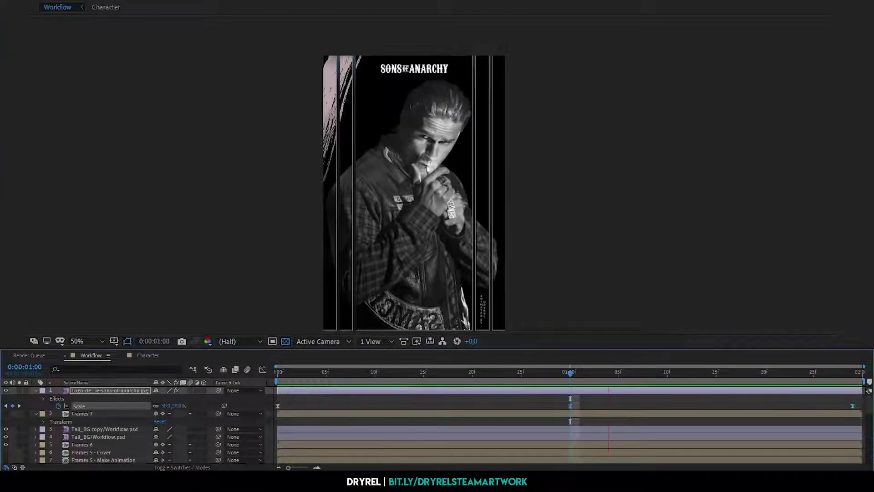
left_click(483, 309)
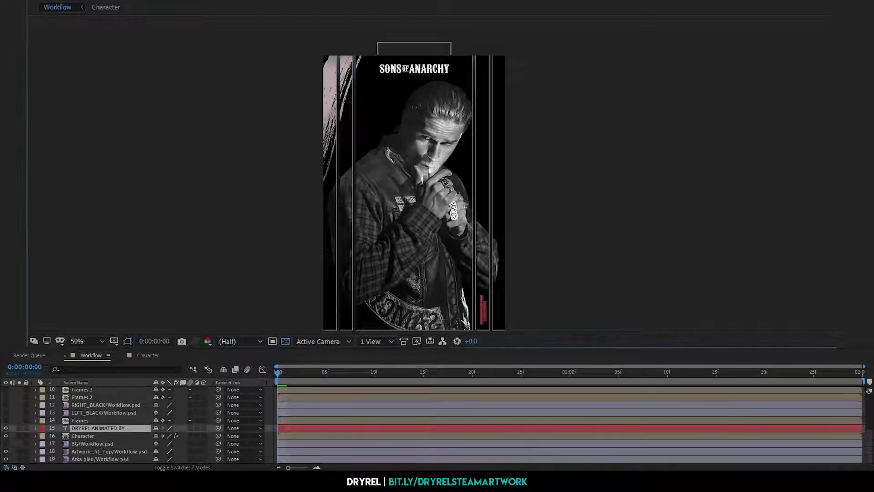
Leave text editing on the credit layer and preview the whole animation.
scroll(464, 328, "up", 4)
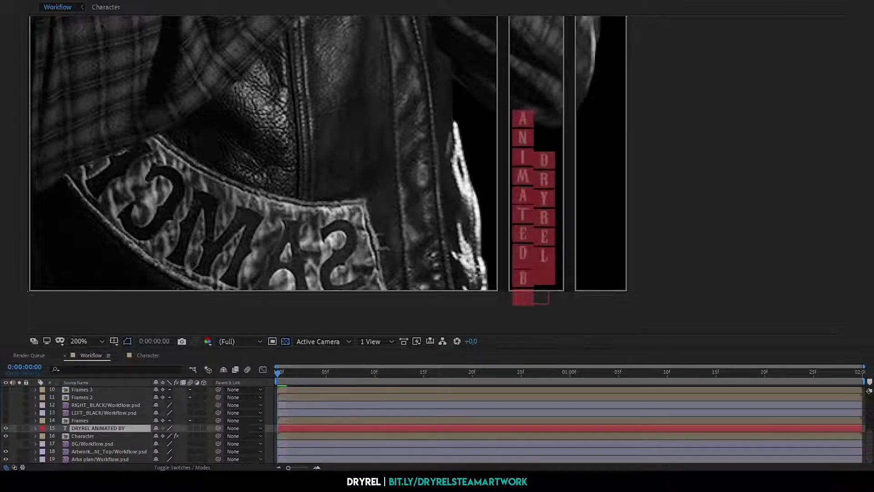
key("Escape")
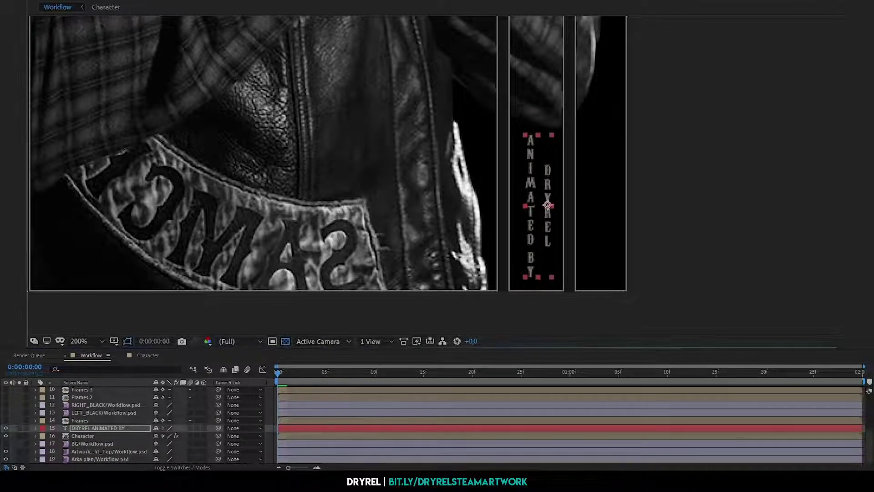
scroll(501, 132, "down", 2)
scroll(425, 161, "down", 2)
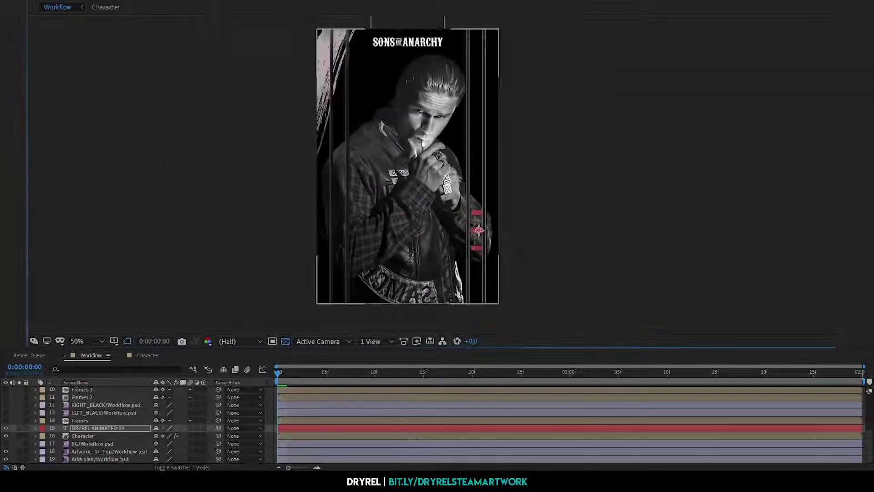
scroll(425, 161, "up", 2)
scroll(425, 161, "down", 2)
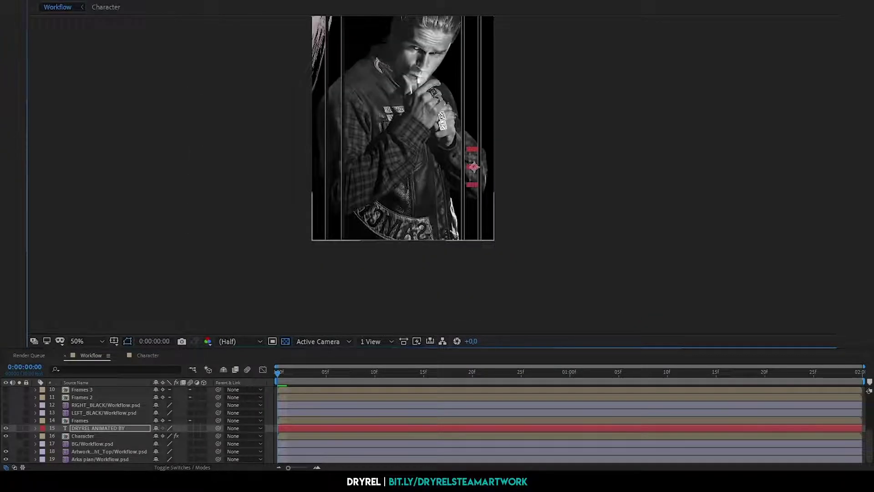
key("space")
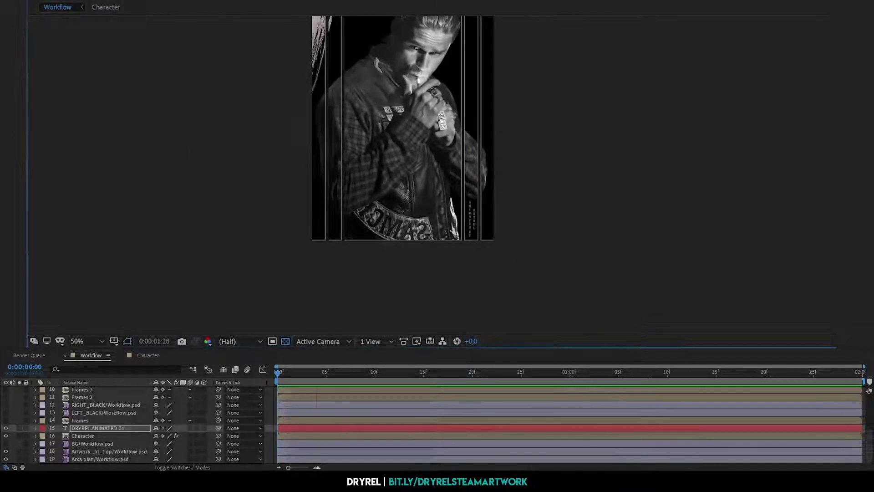
scroll(425, 161, "up", 2)
key("space")
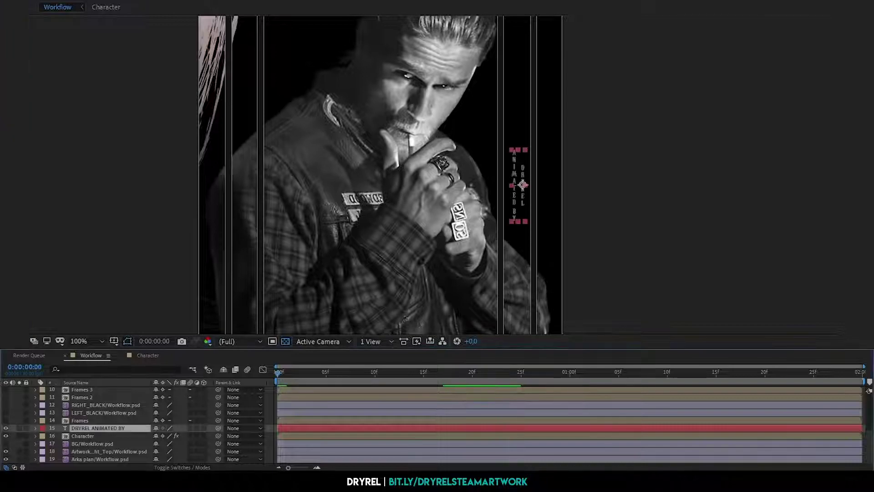
Keyframe the credit's Scale smaller at 0:00:01:00 and back to 100% at its last keyframe.
left_click(36, 428)
left_click(79, 444)
left_click(570, 371)
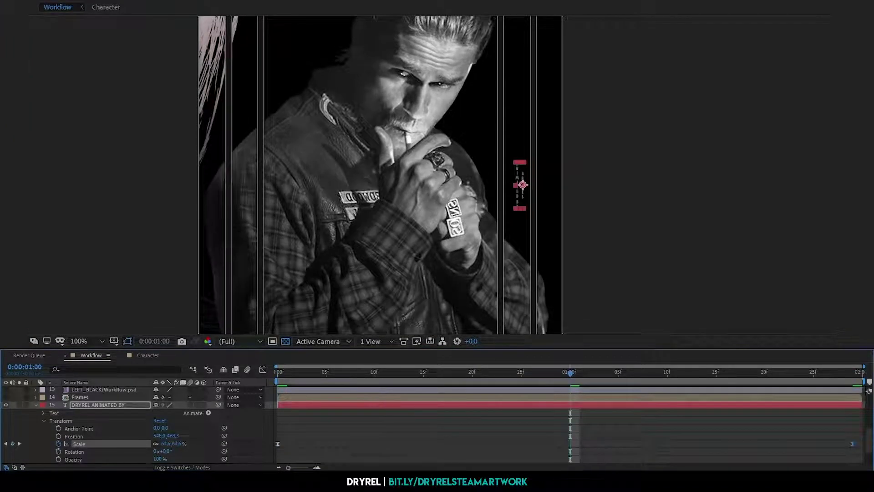
key("End")
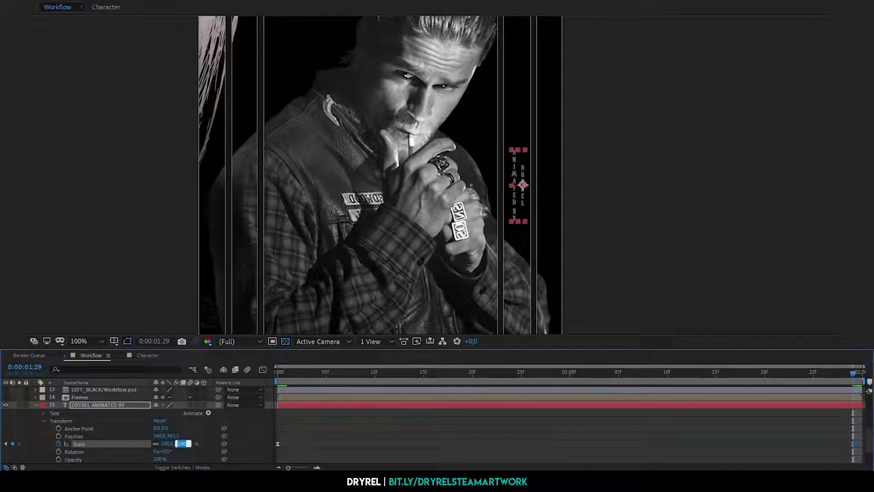
key("Return")
key("Home")
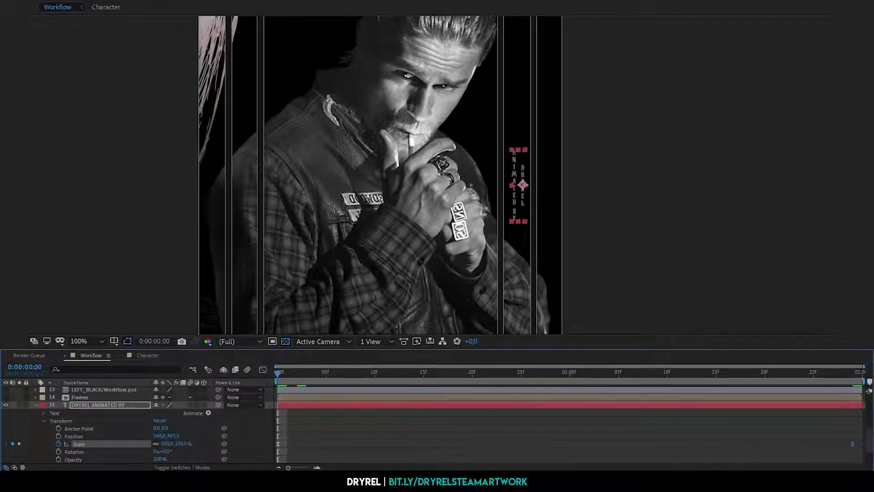
scroll(136, 423, "down", 3)
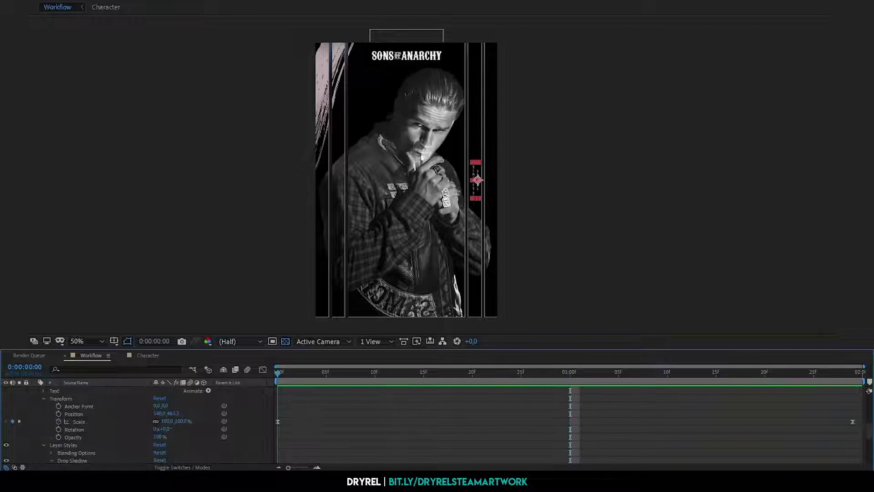
Confirm the credit at 100% and set the logo's one-second Scale keyframe to 31%.
key("Return")
key("space")
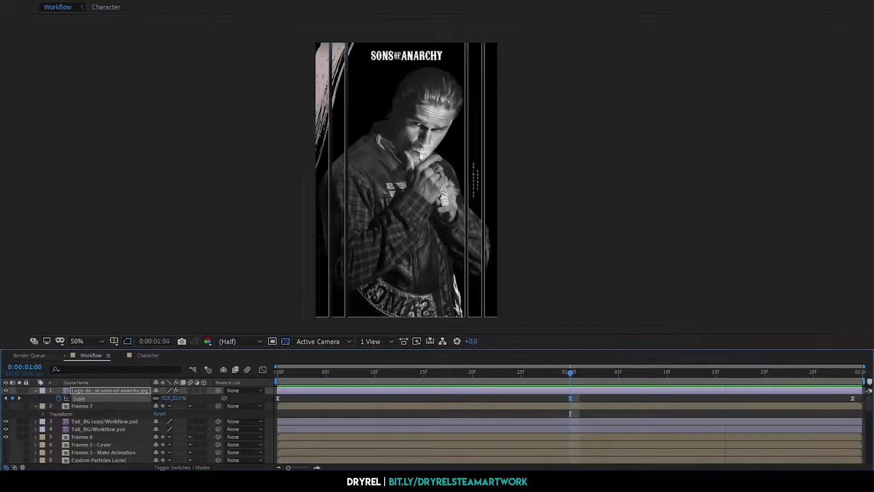
type("31")
key("Tab")
key("Return")
Preview the logo animation, then return to the one-second keyframe at full-size view.
key("space")
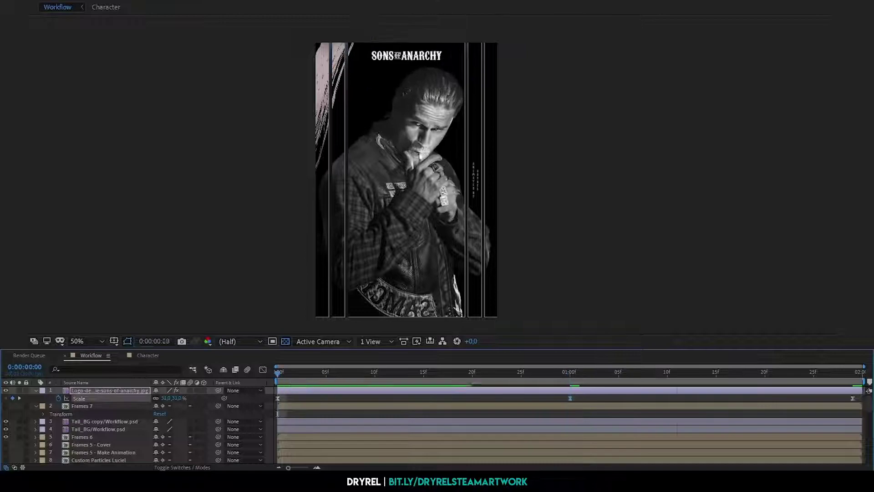
key("space")
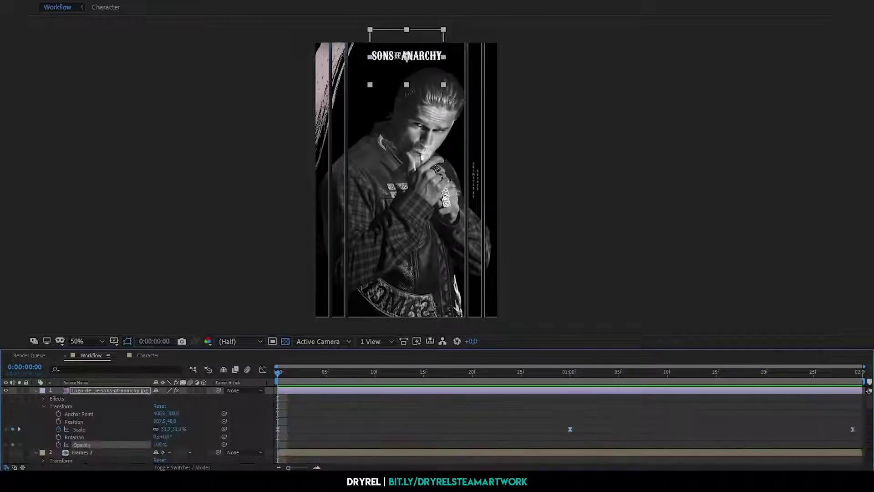
key("slash")
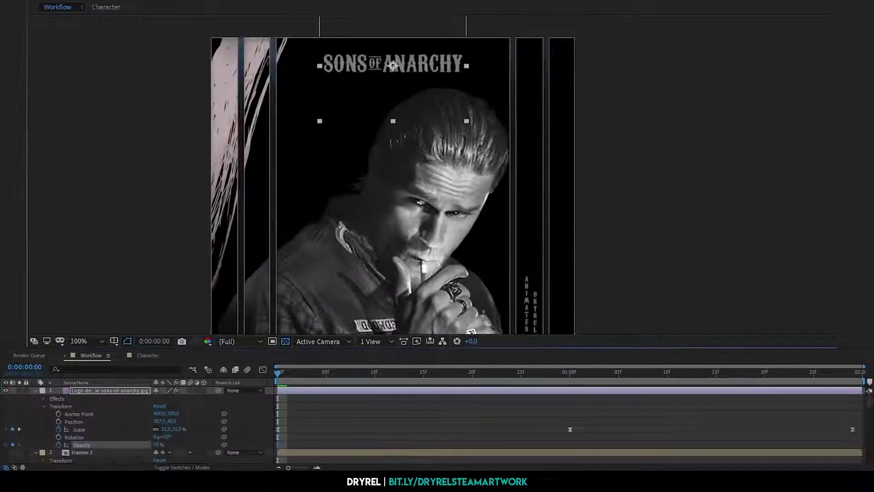
key("k")
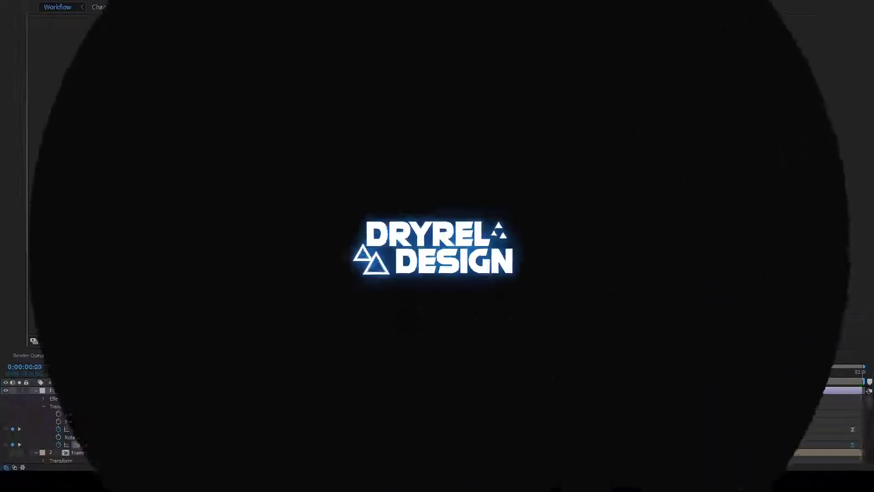